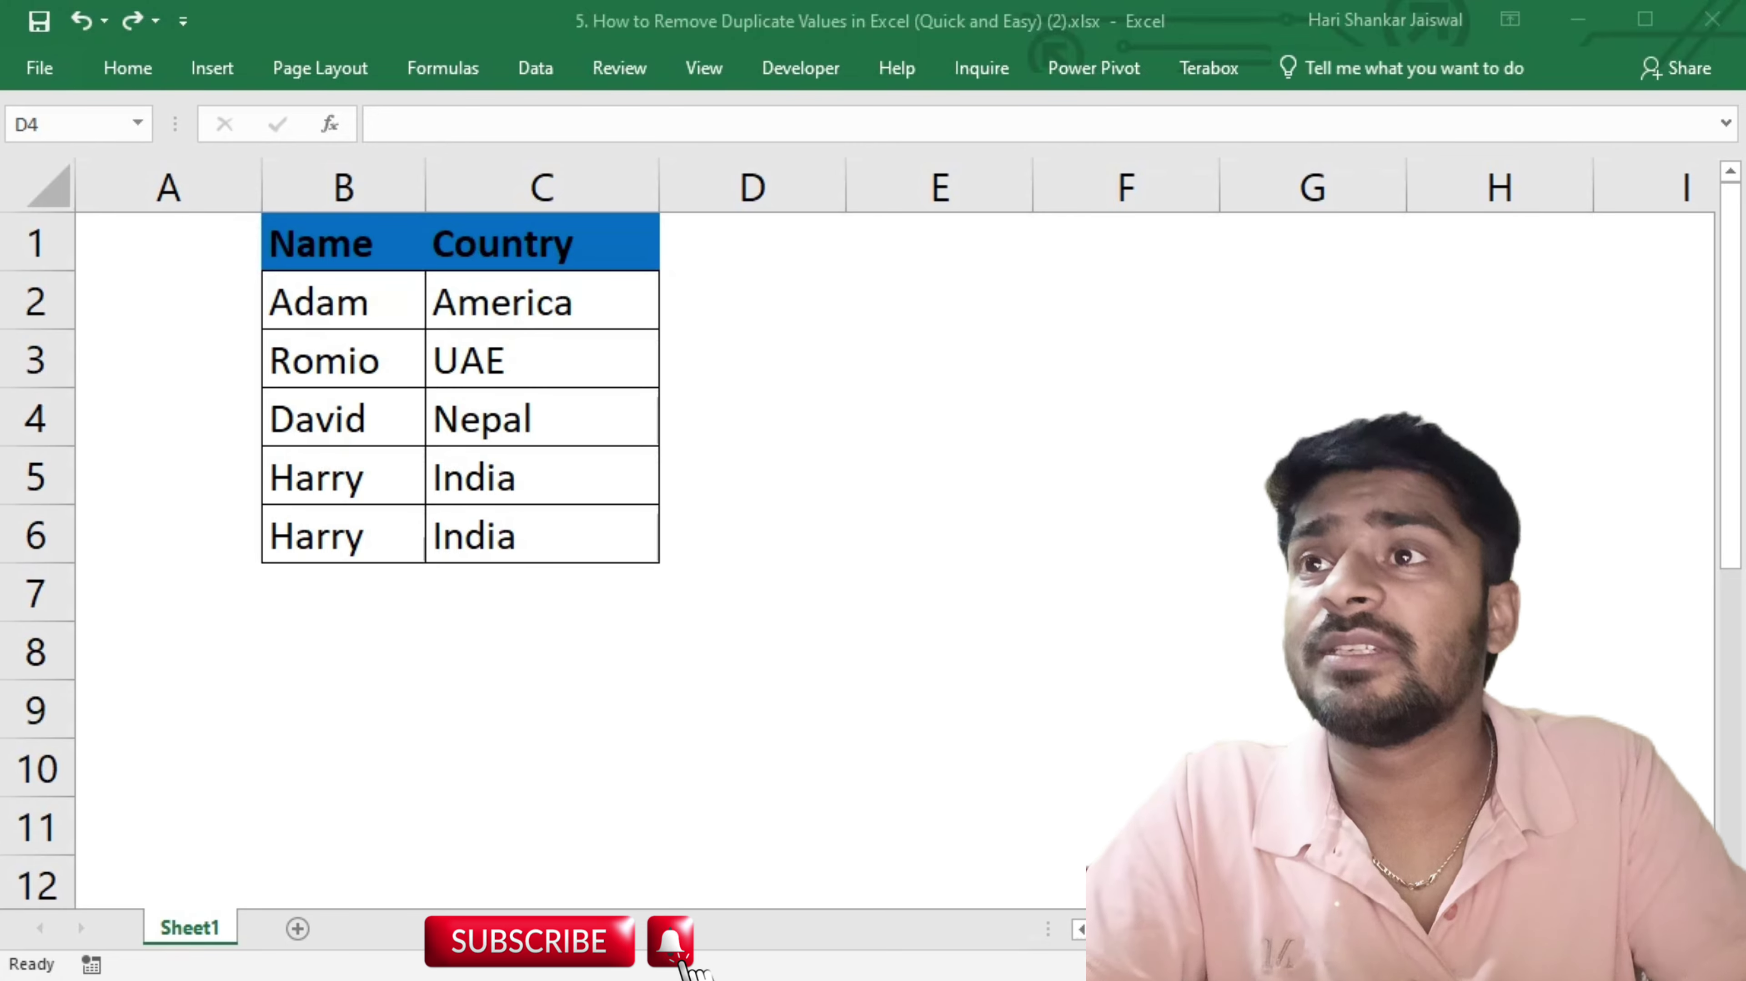
Select the Name/Country table, then the two Harry/India rows, and check the Name header cell.
{"action": "left_click", "coordinate": [331, 19]}
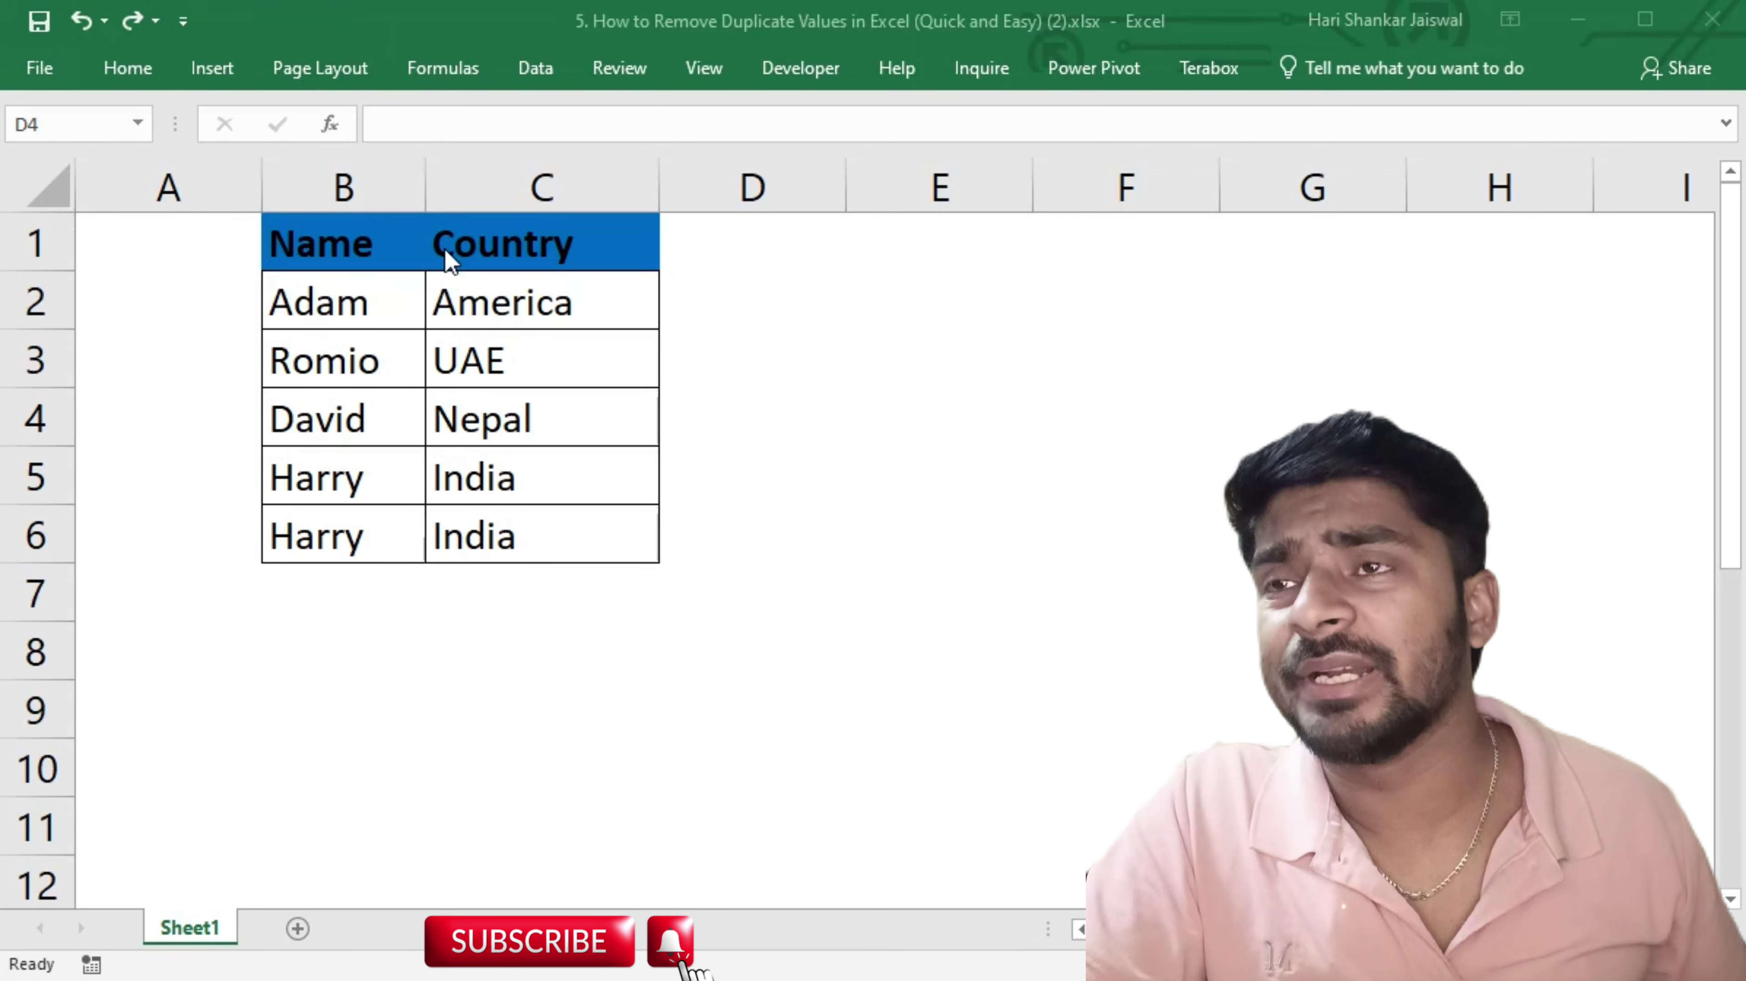
{"action": "left_click_drag", "start_coordinate": [293, 242], "coordinate": [511, 570]}
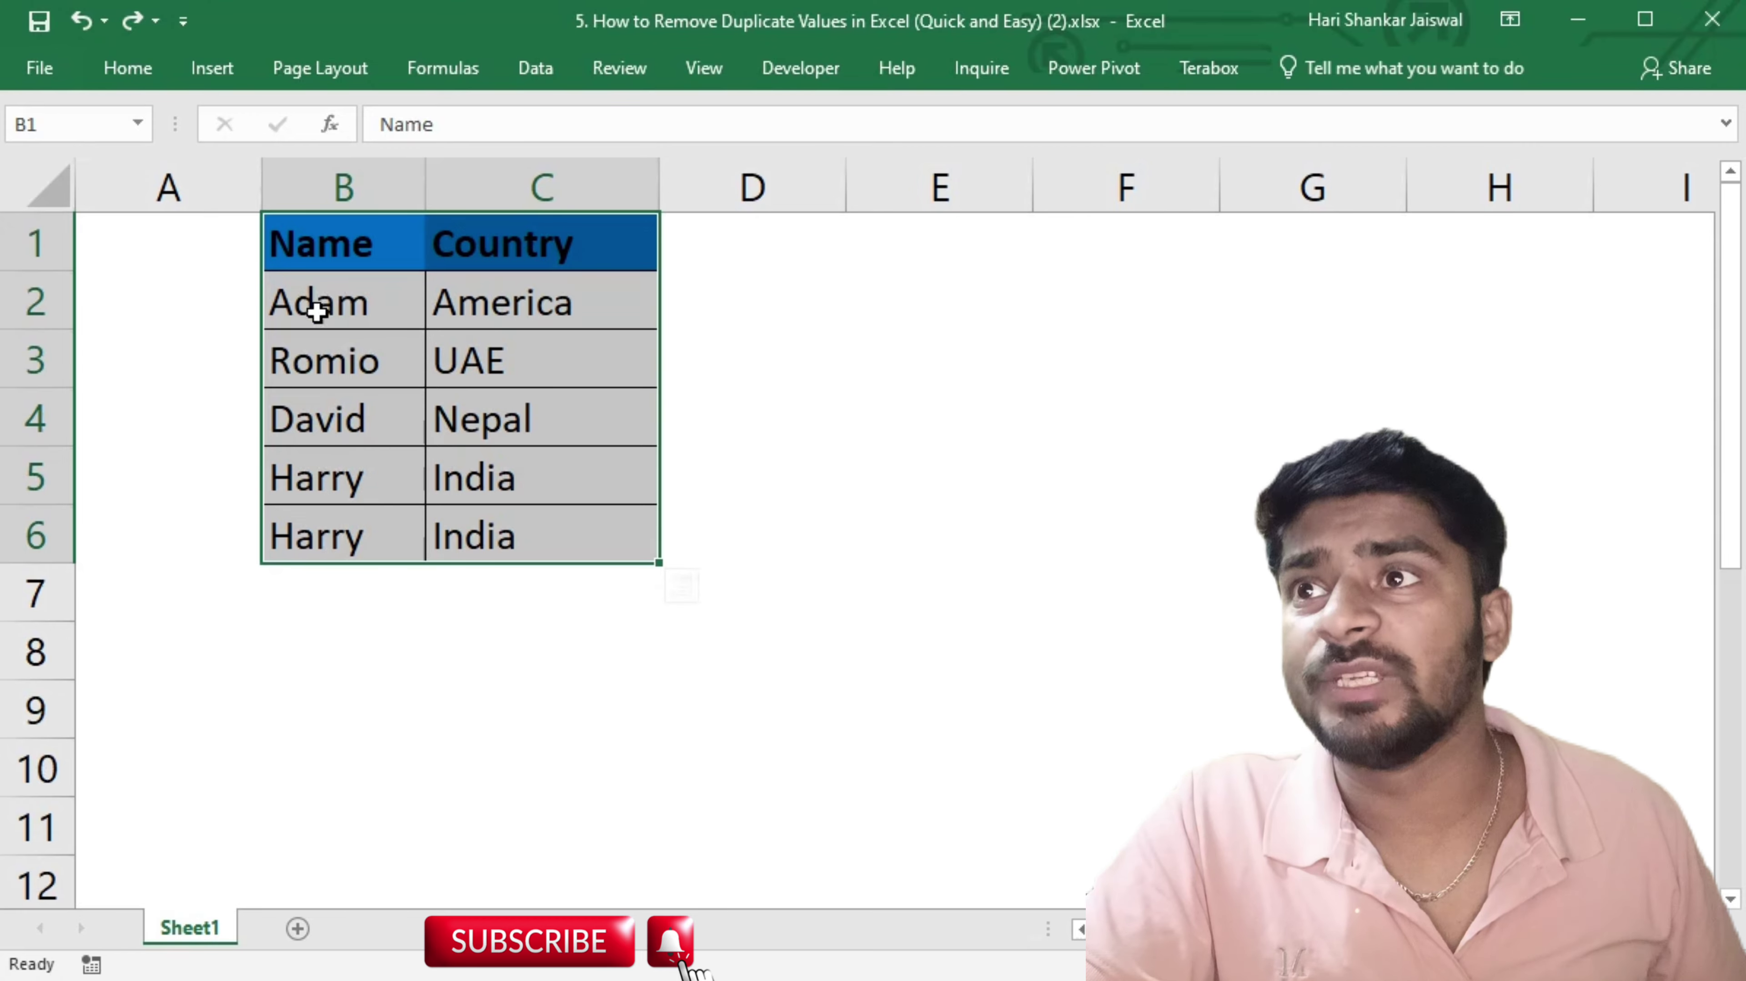
{"action": "left_click_drag", "start_coordinate": [312, 456], "coordinate": [527, 518]}
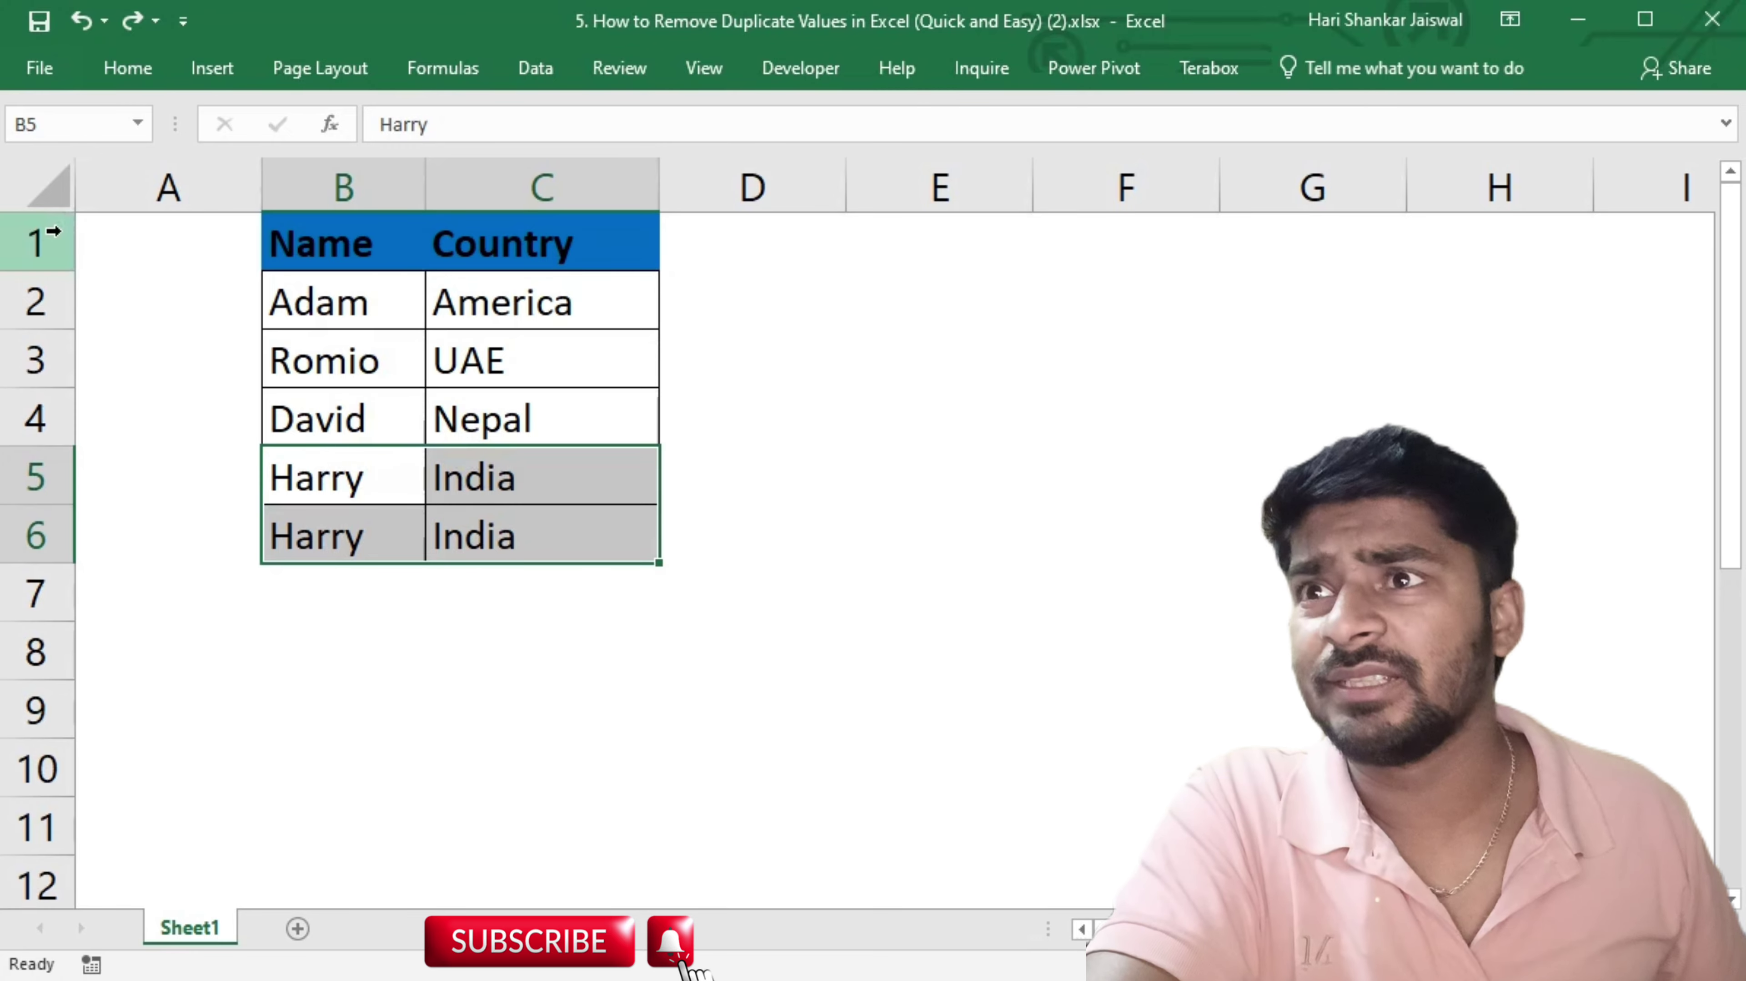
{"action": "left_click_drag", "start_coordinate": [343, 484], "coordinate": [564, 551]}
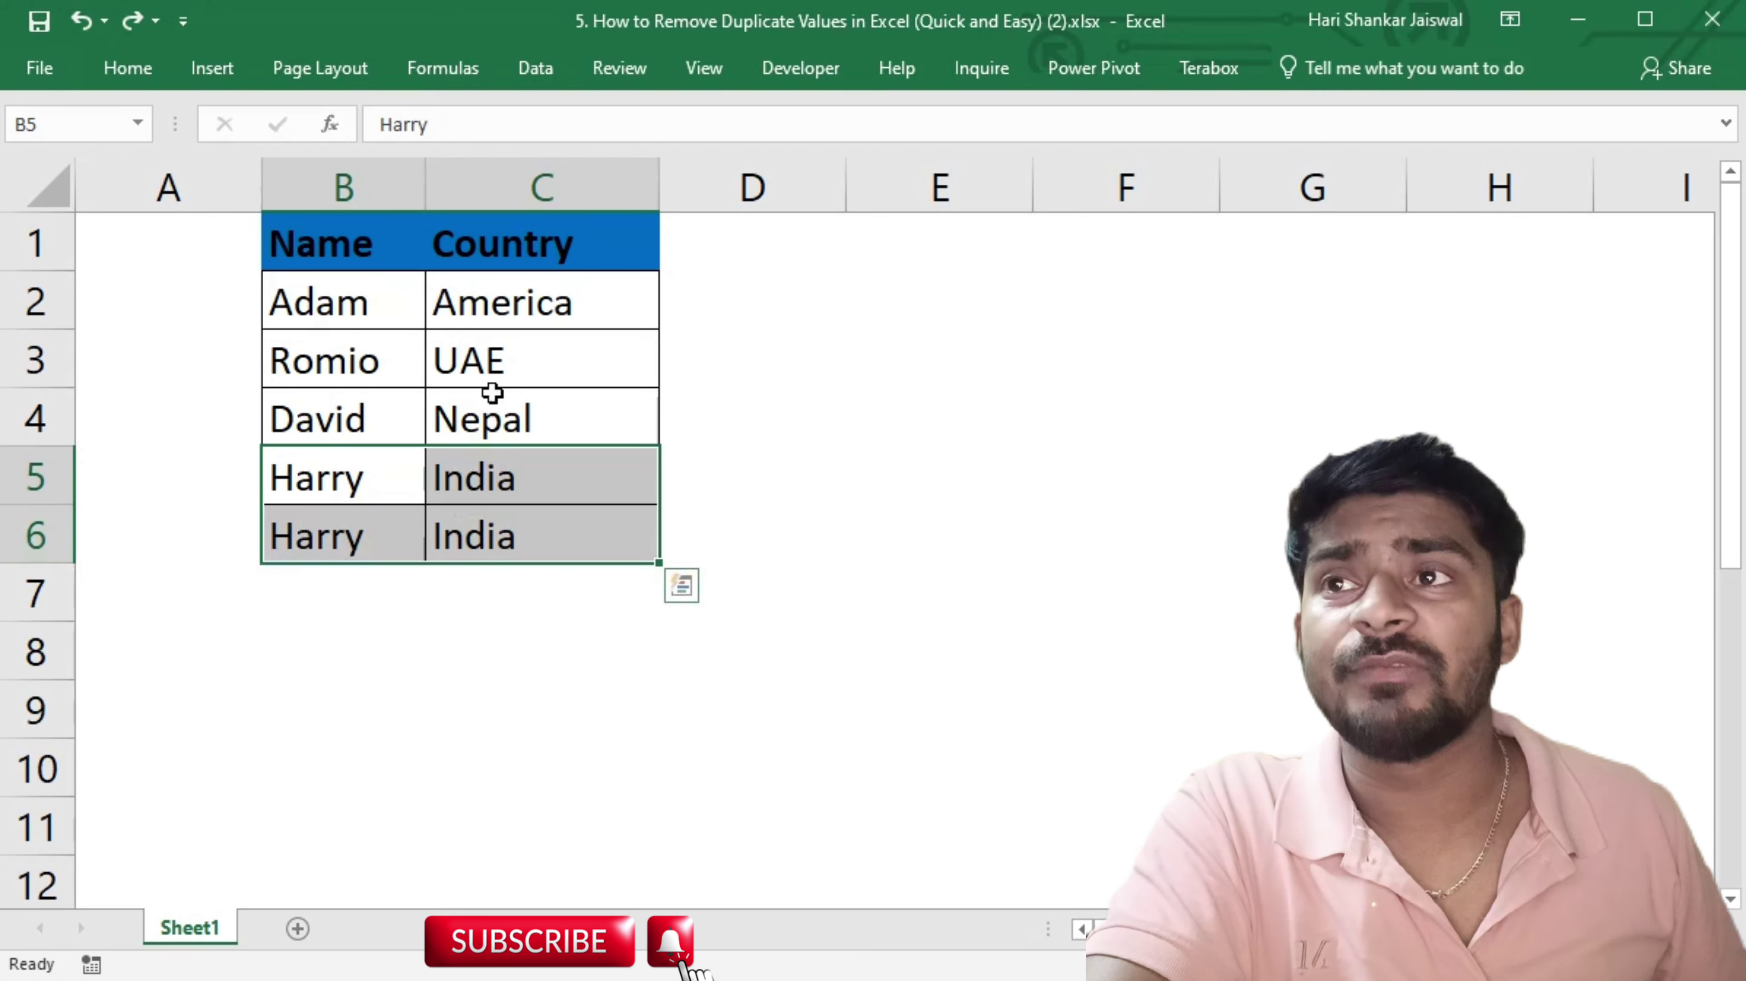
{"action": "left_click", "coordinate": [492, 323]}
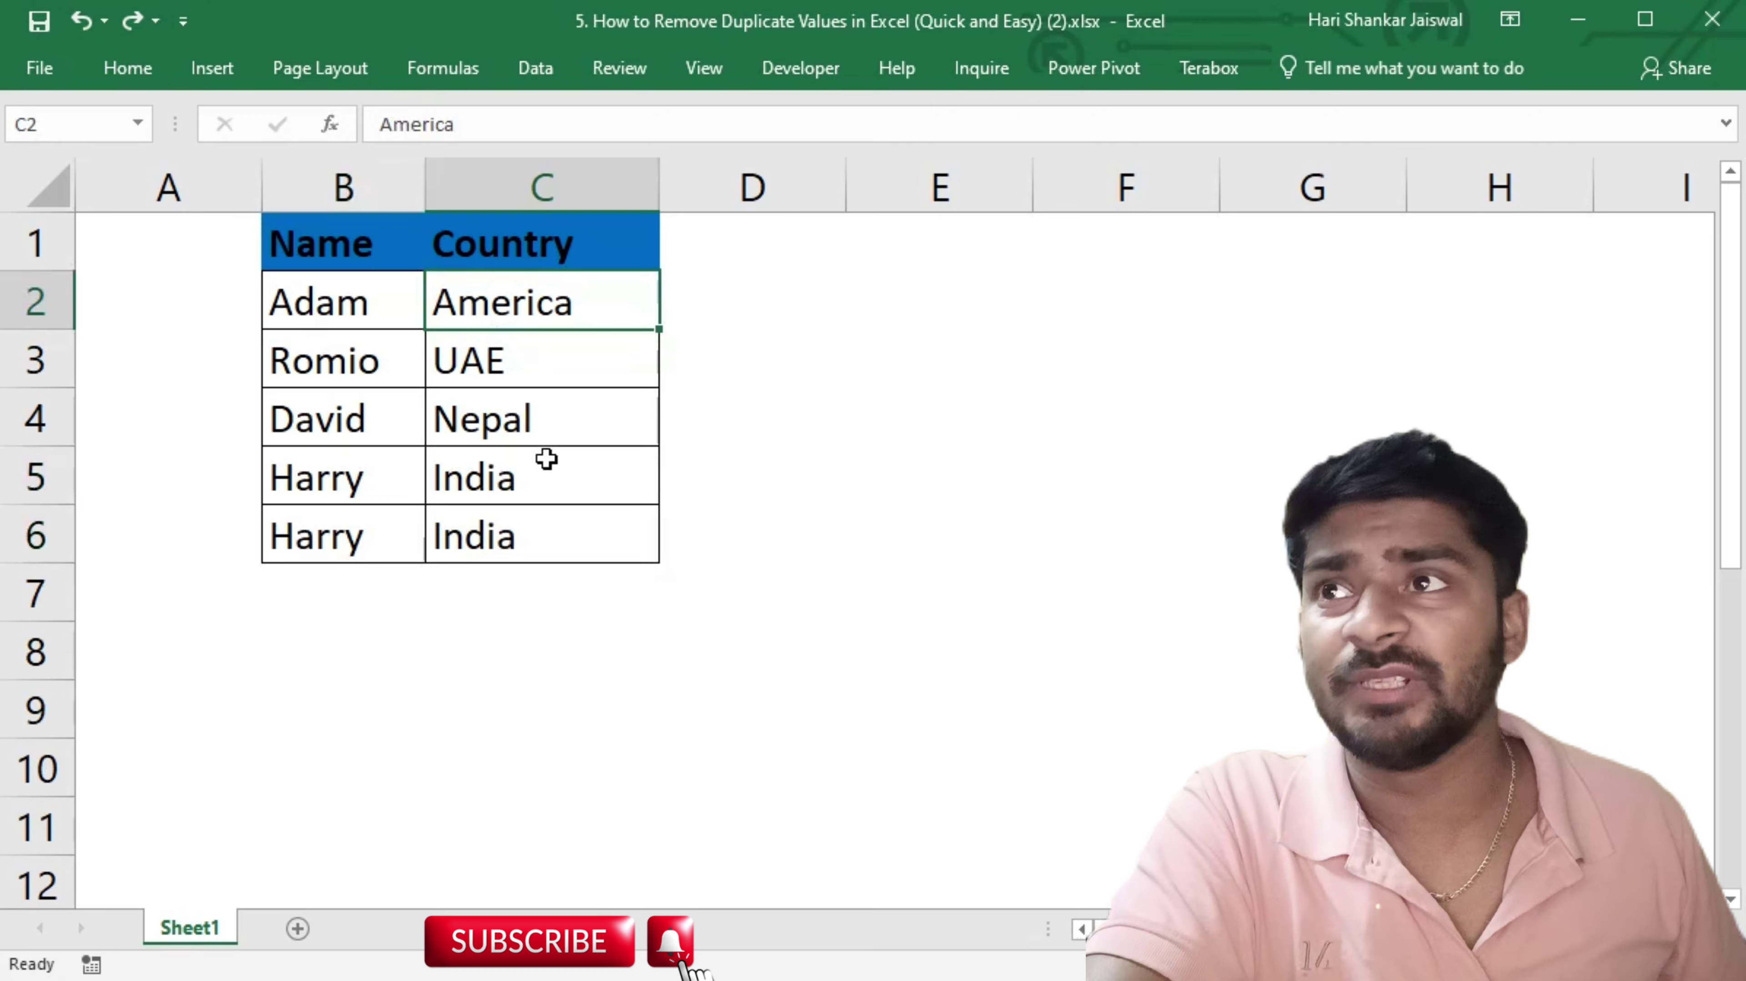
{"action": "left_click", "coordinate": [349, 256]}
{"action": "double_click", "coordinate": [351, 256]}
{"action": "left_click", "coordinate": [334, 340]}
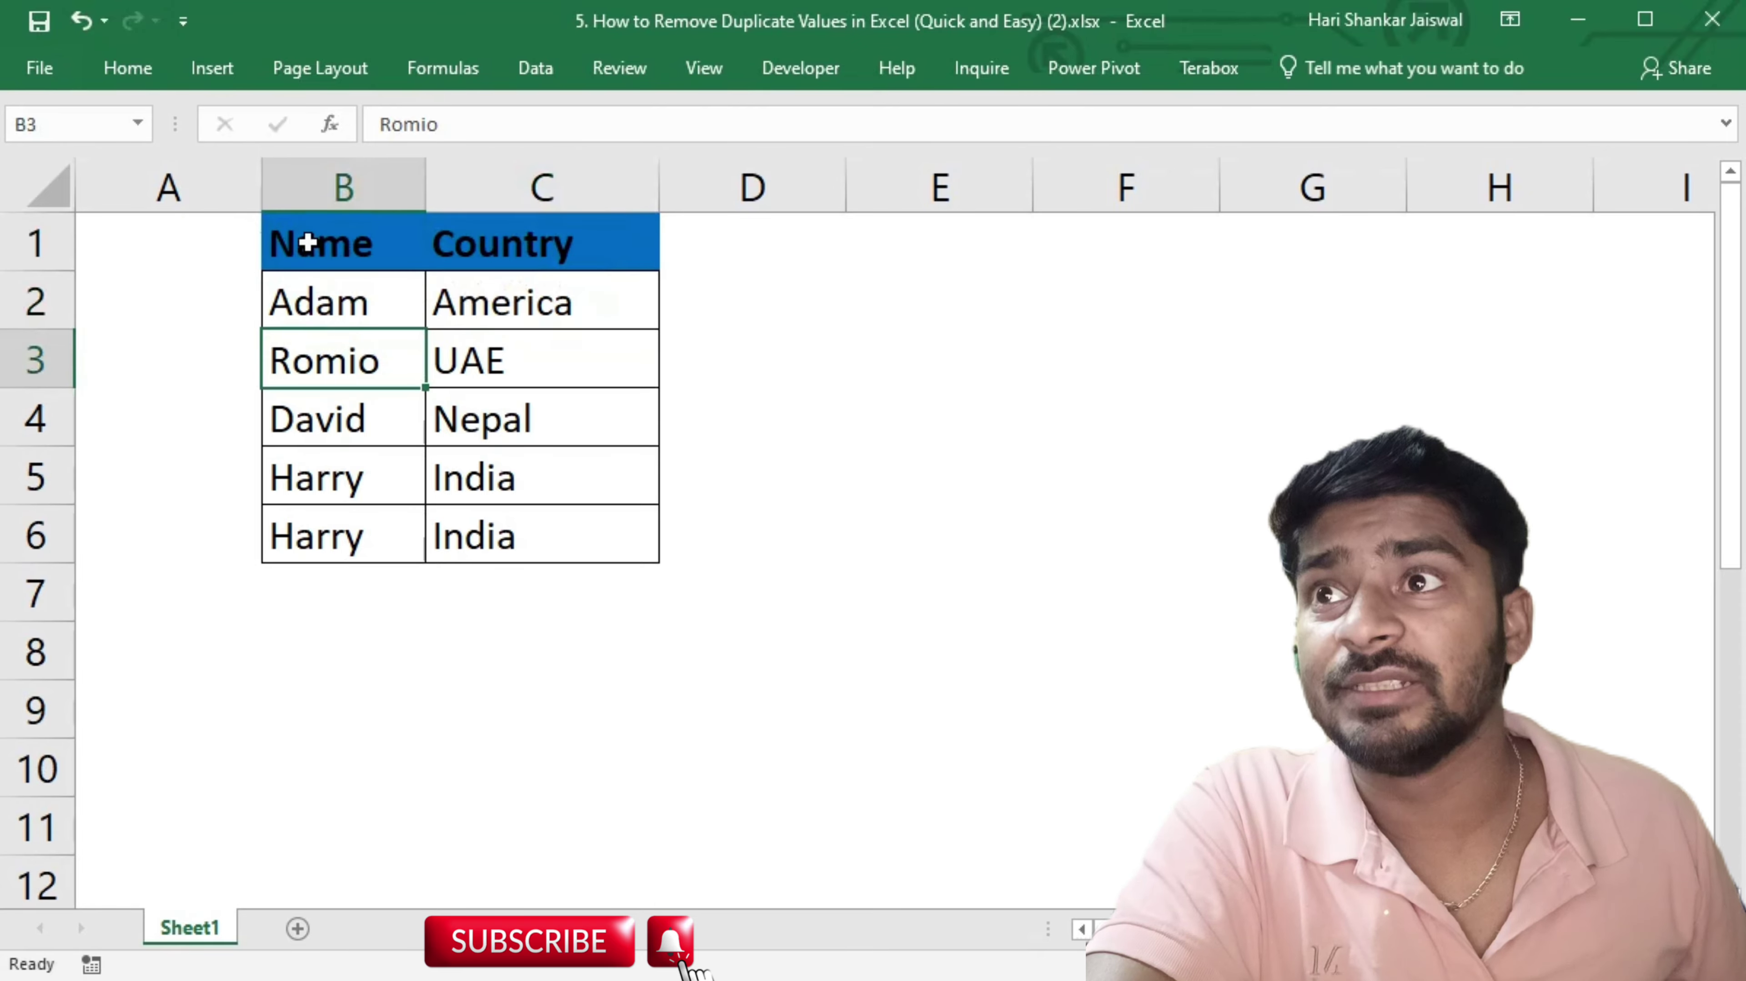
Apply a Duplicate Values conditional format with Red Text to B1:C6.
{"action": "left_click_drag", "start_coordinate": [305, 243], "coordinate": [526, 520]}
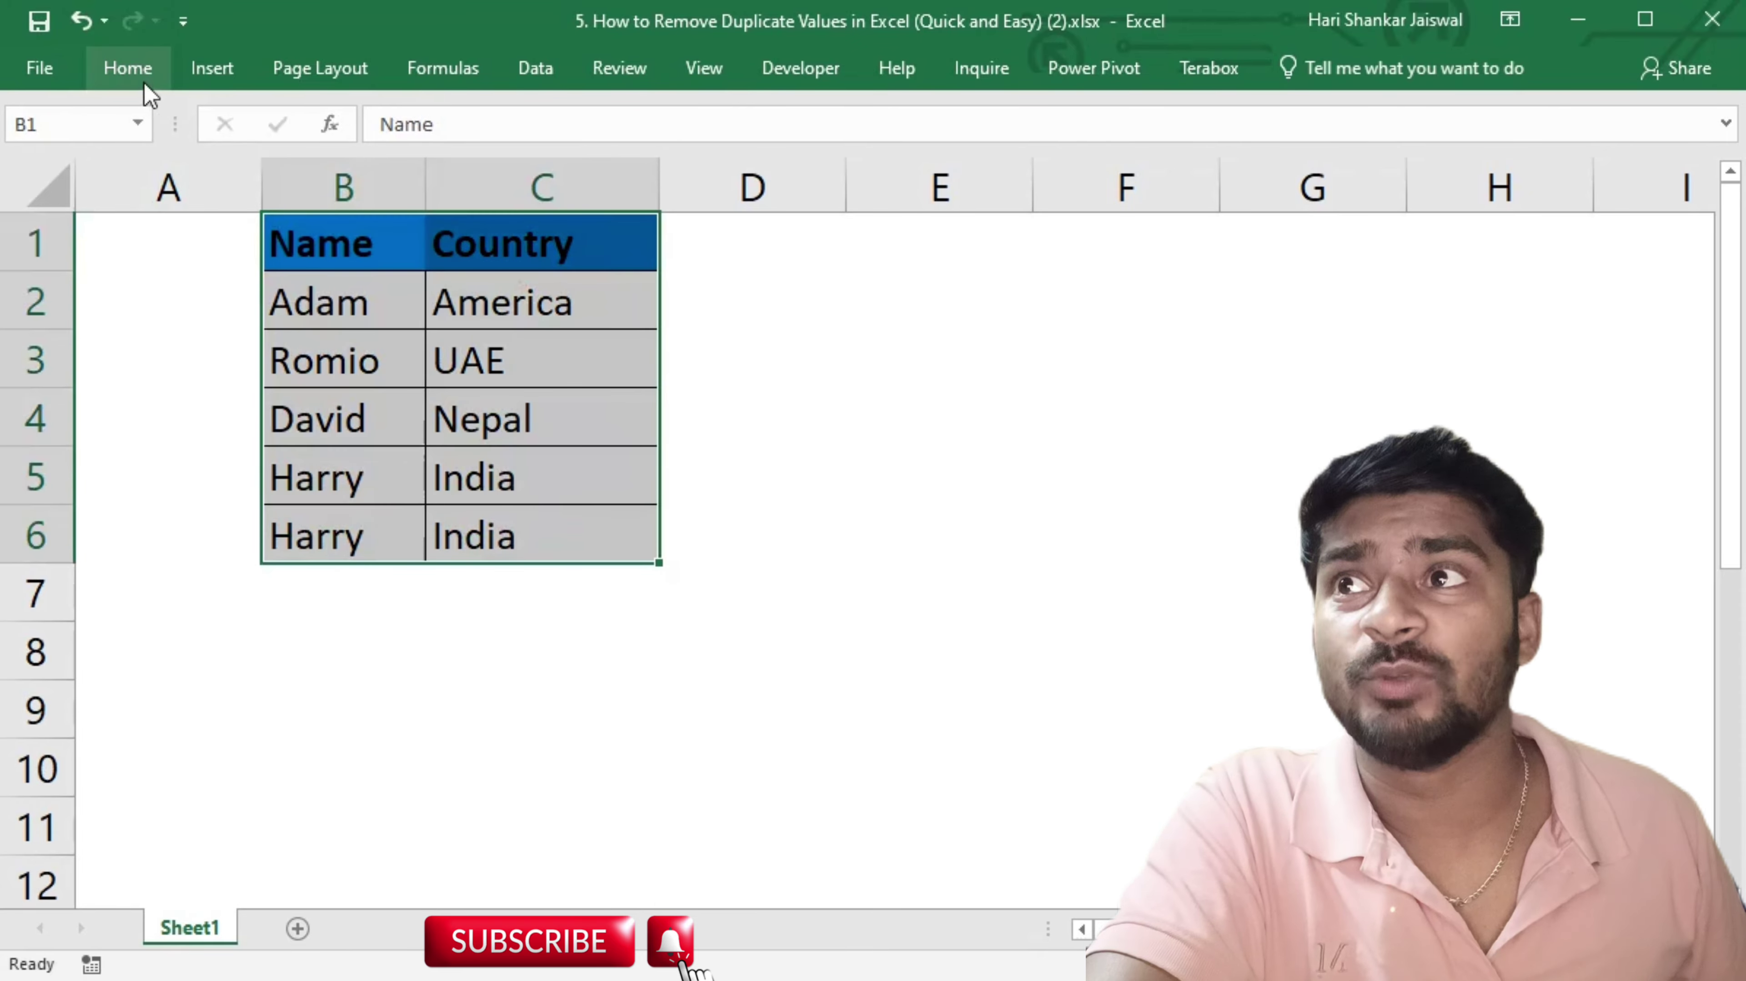
{"action": "left_click", "coordinate": [128, 68]}
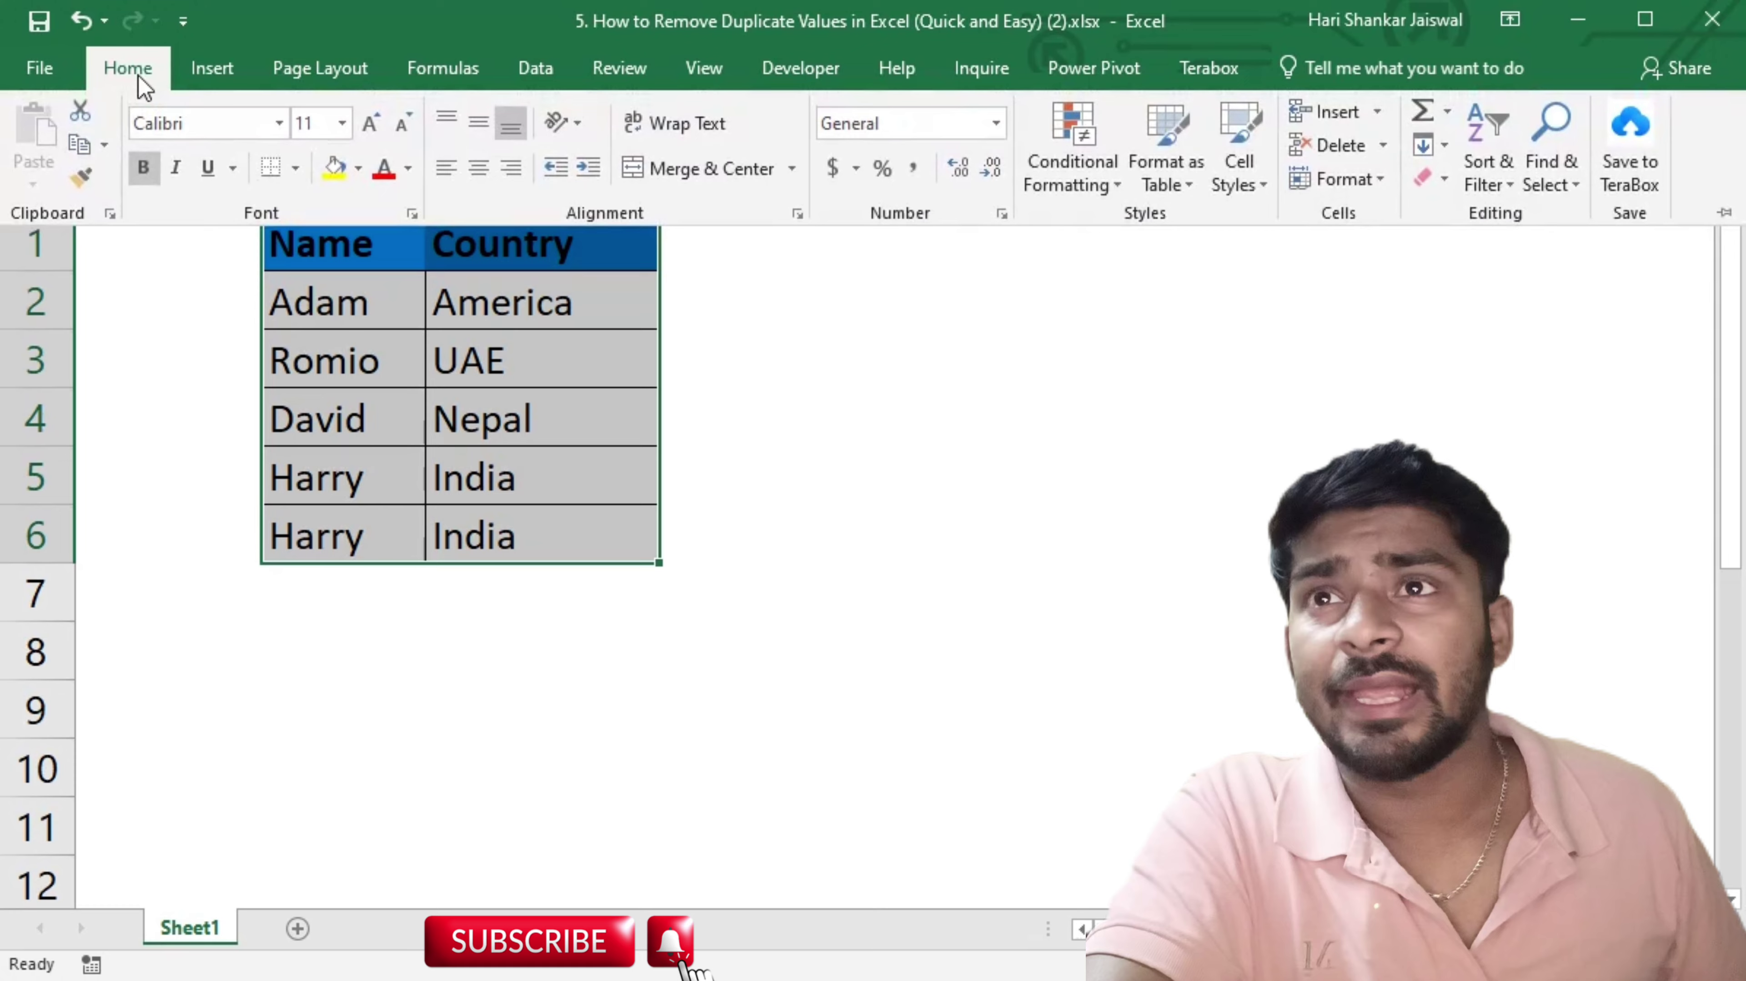
{"action": "left_click", "coordinate": [1097, 189]}
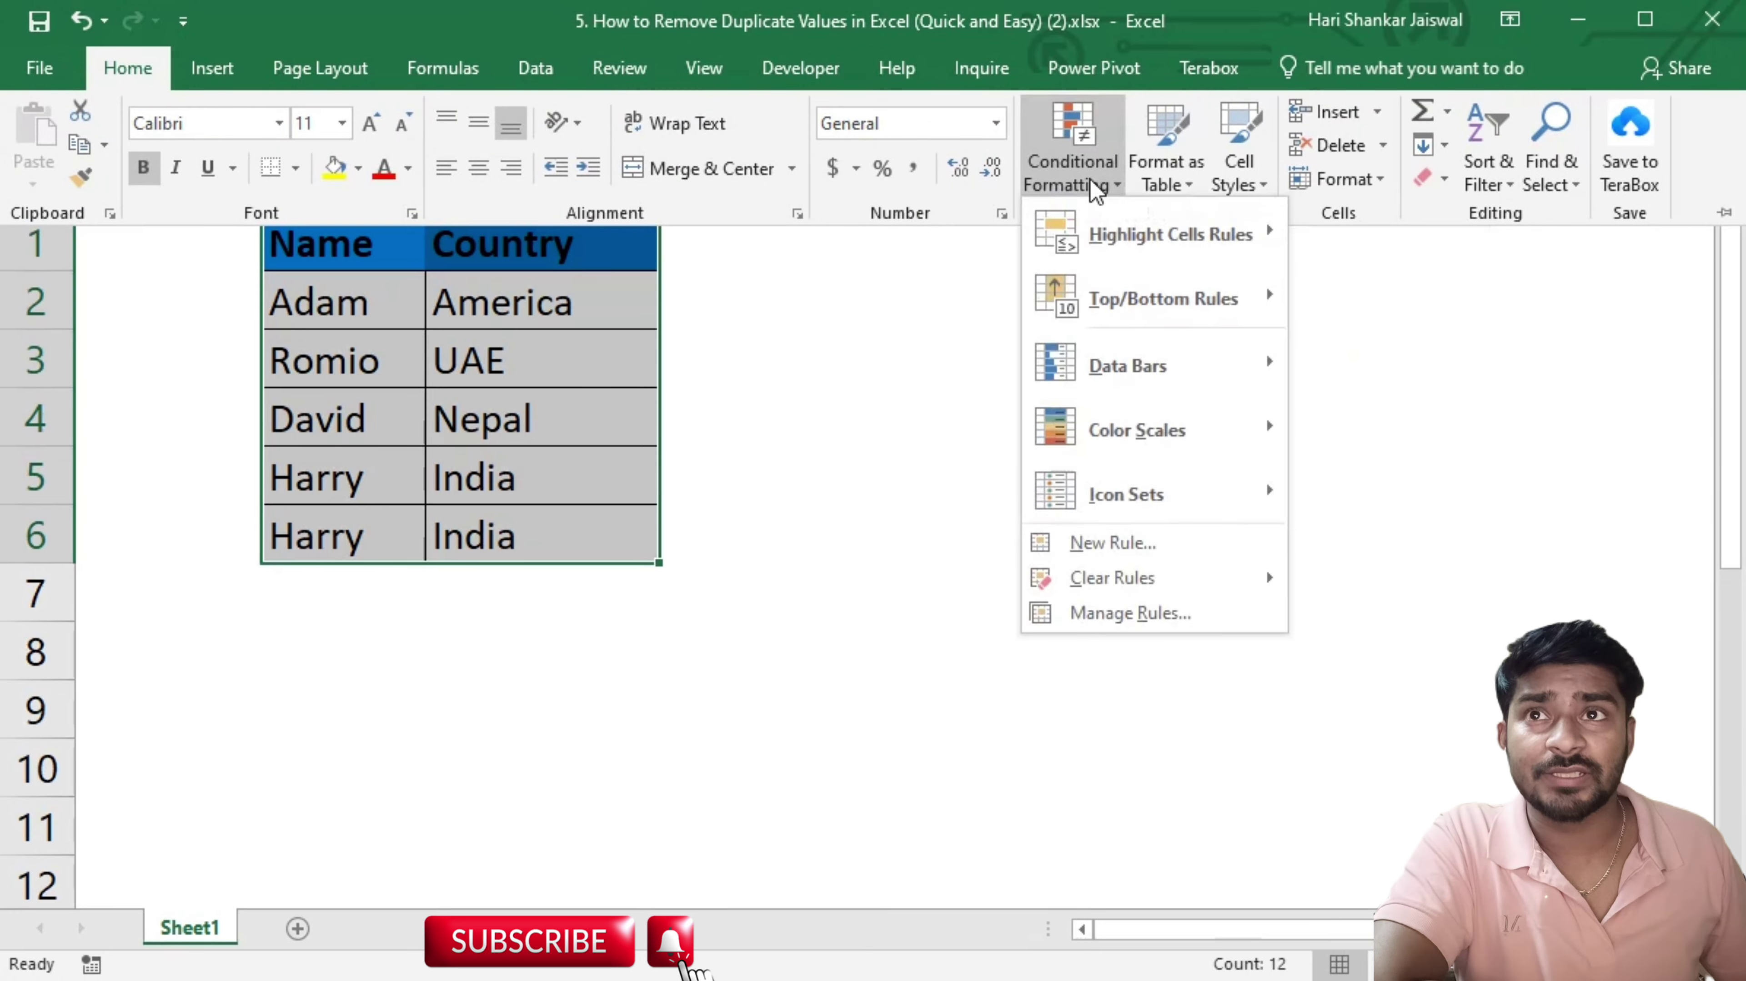
{"action": "mouse_move", "coordinate": [1139, 255]}
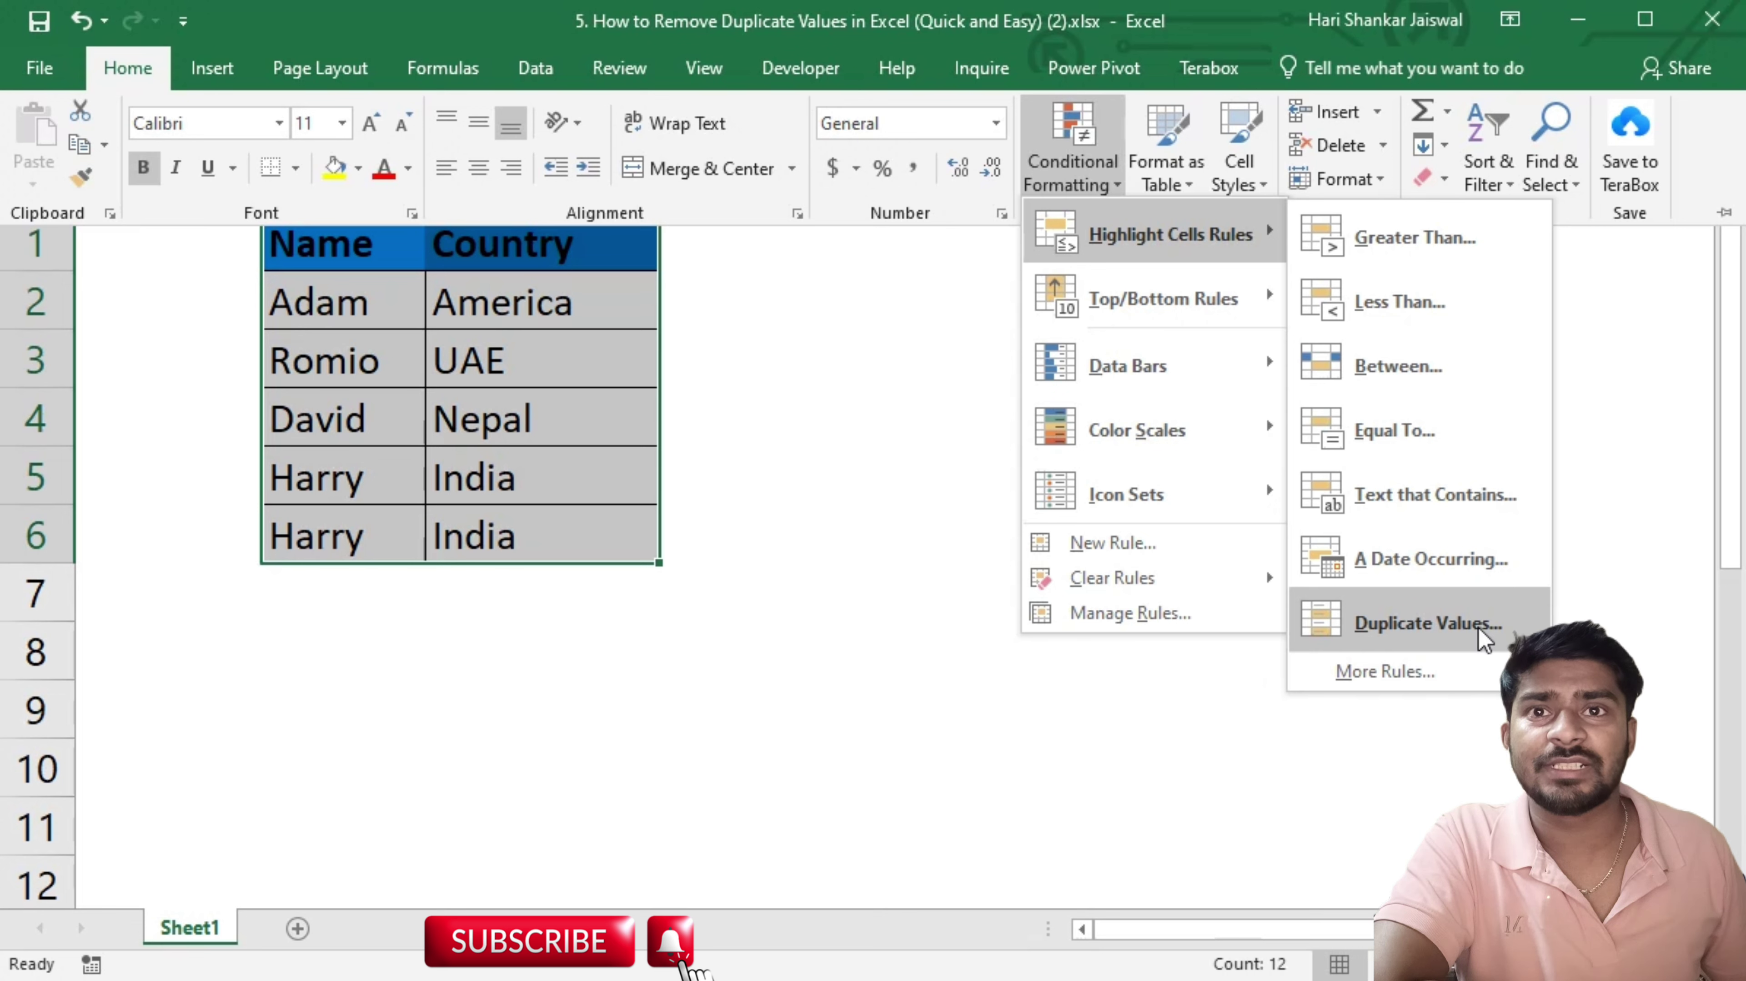
{"action": "left_click", "coordinate": [1481, 627]}
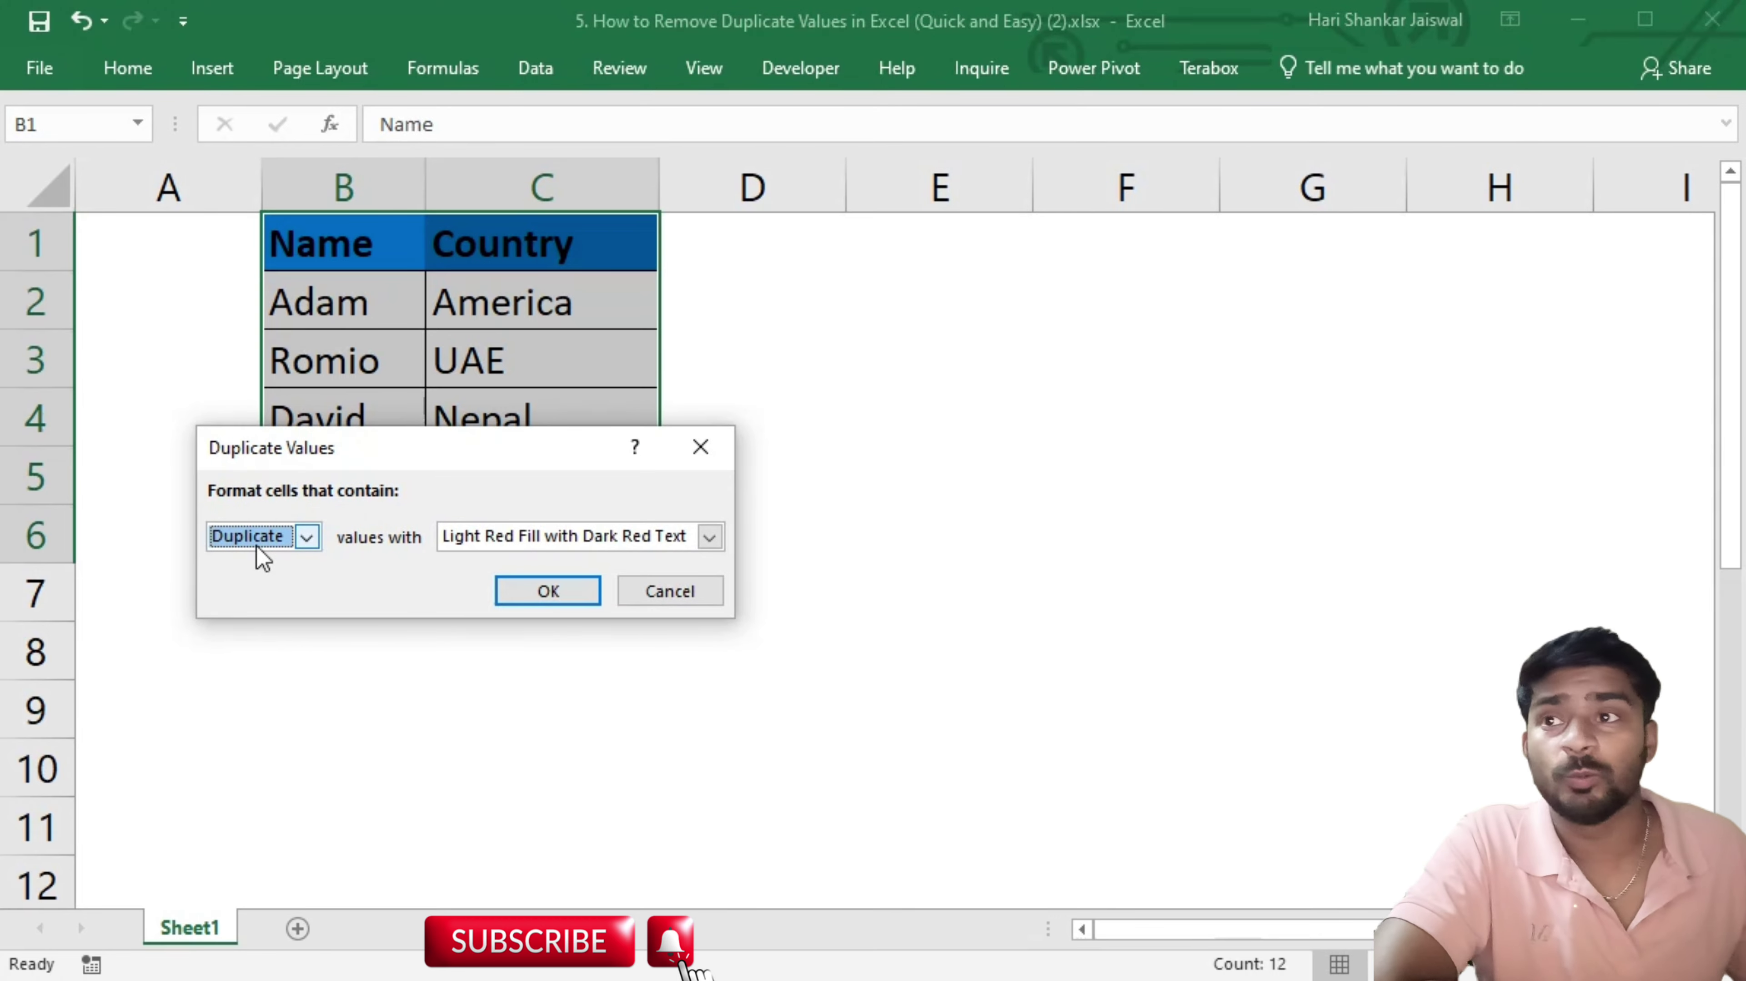
{"action": "left_click", "coordinate": [711, 536]}
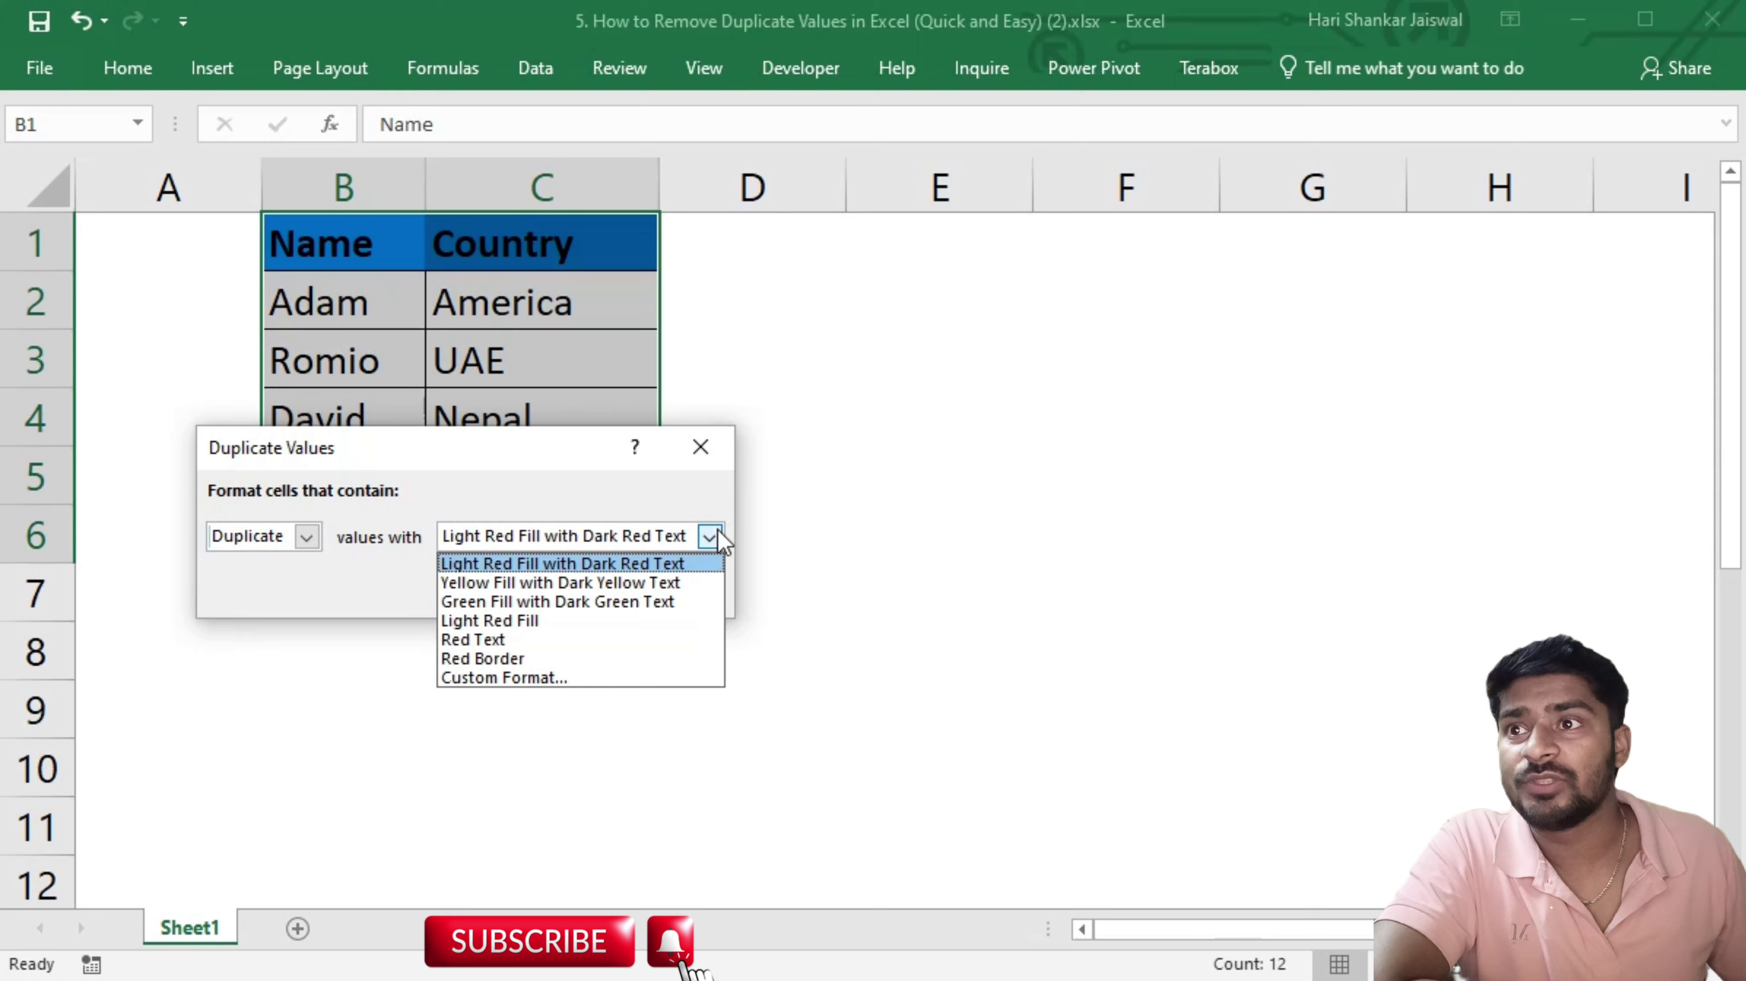
{"action": "left_click", "coordinate": [514, 642]}
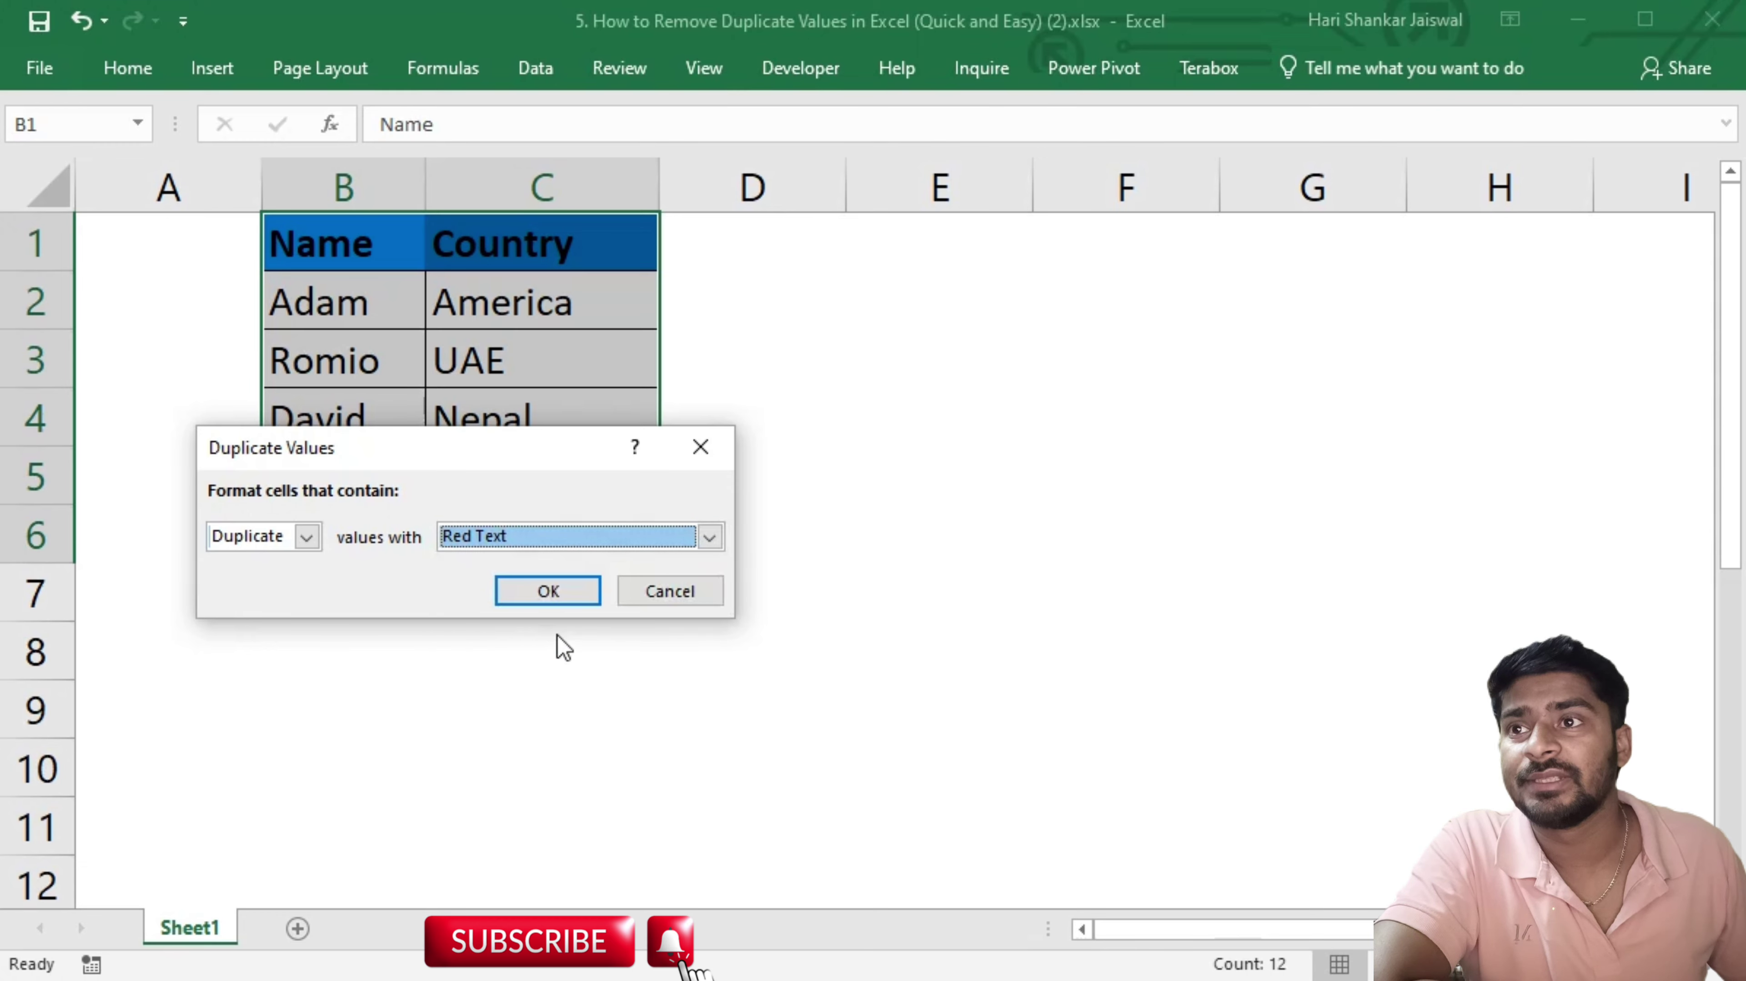
{"action": "left_click", "coordinate": [550, 592]}
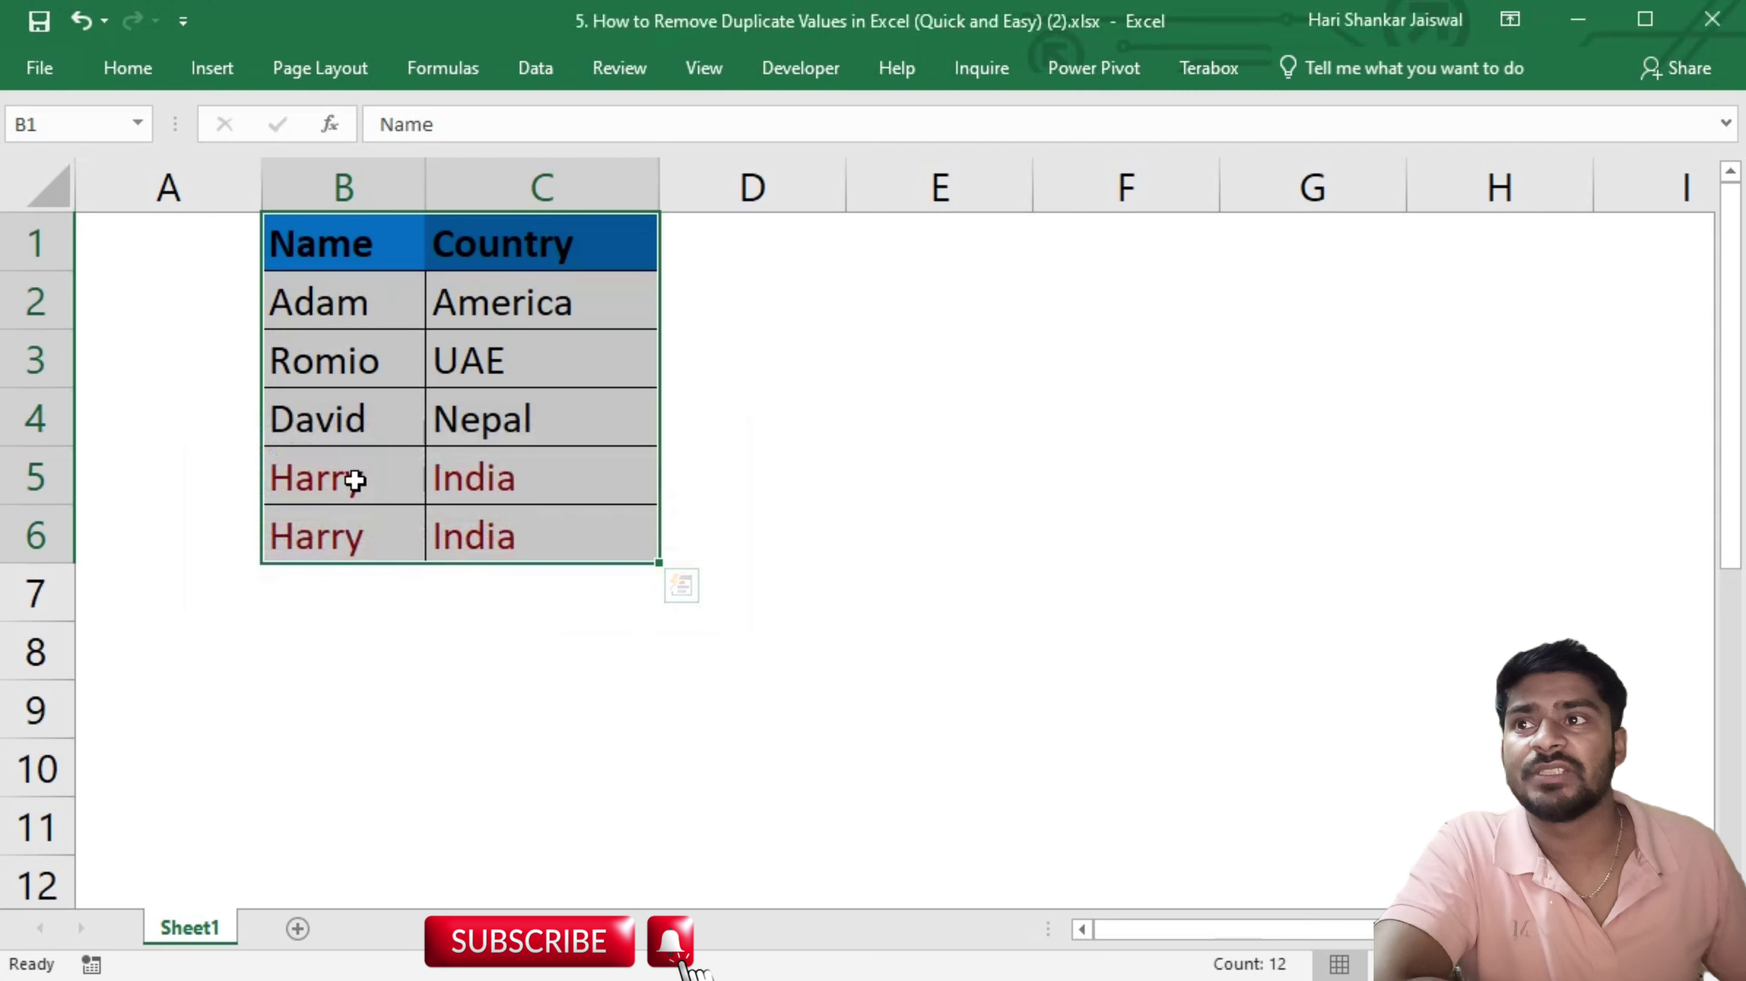
Reselect the full table B1:C6 and bring up the Data tools.
{"action": "left_click_drag", "start_coordinate": [356, 495], "coordinate": [587, 543]}
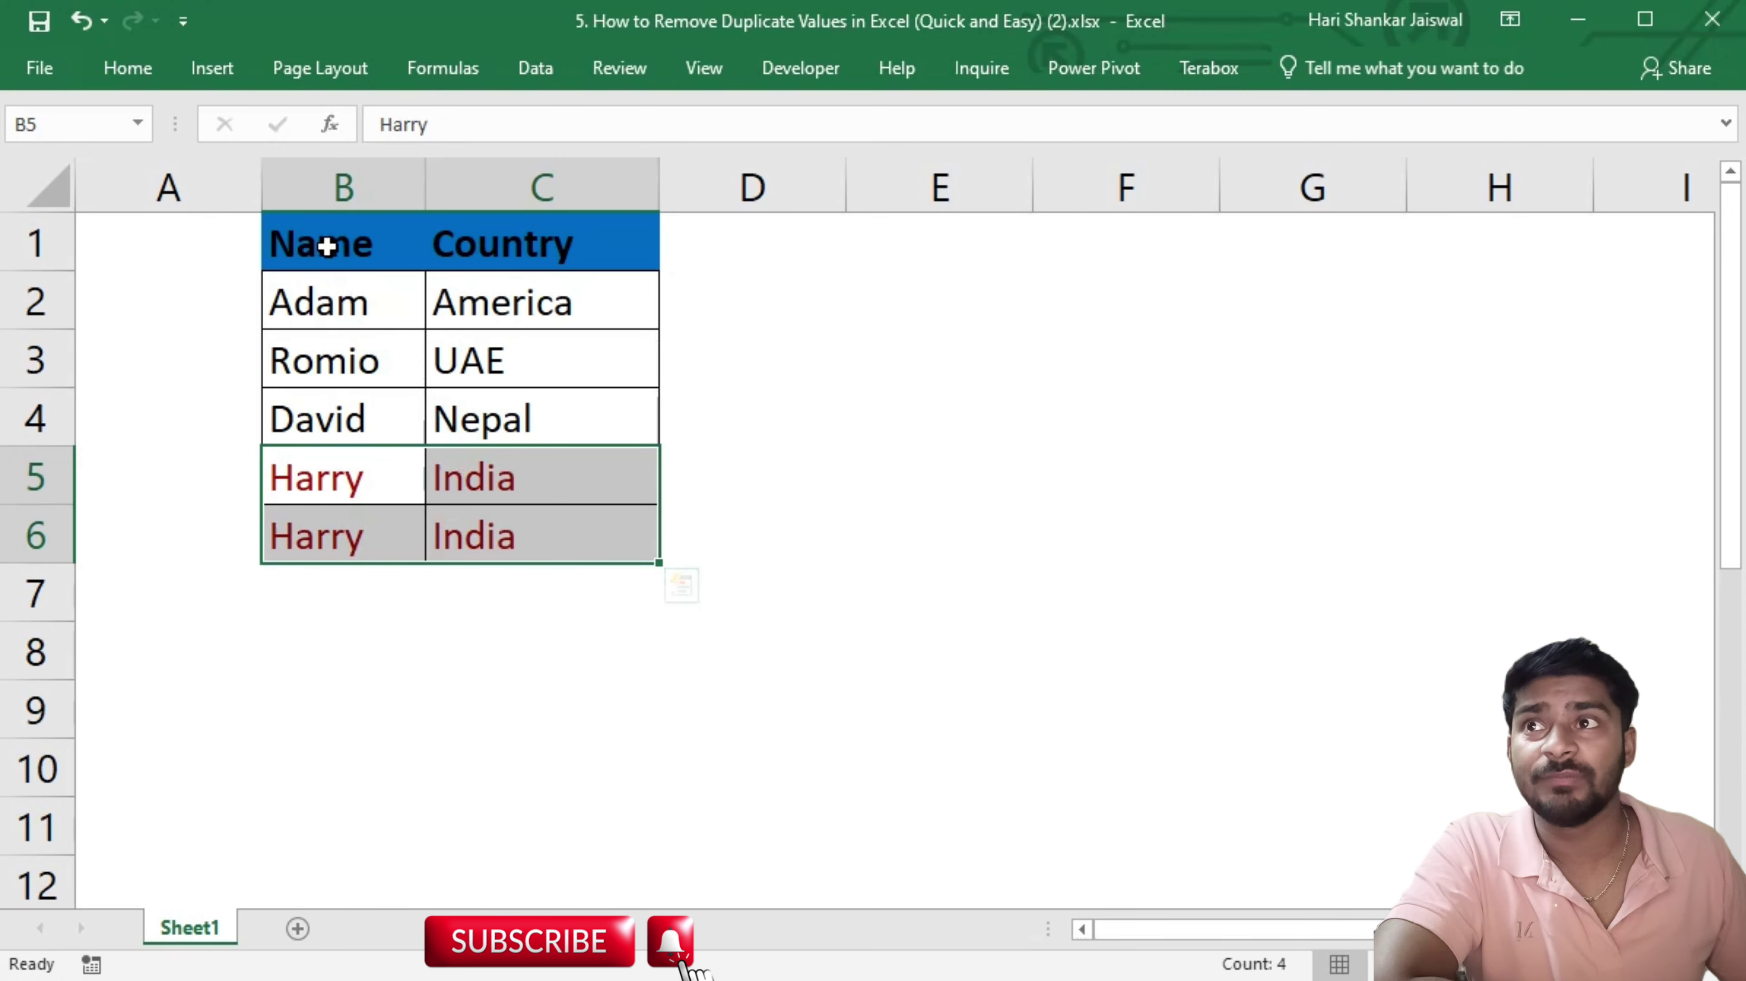
{"action": "left_click_drag", "start_coordinate": [323, 243], "coordinate": [569, 537]}
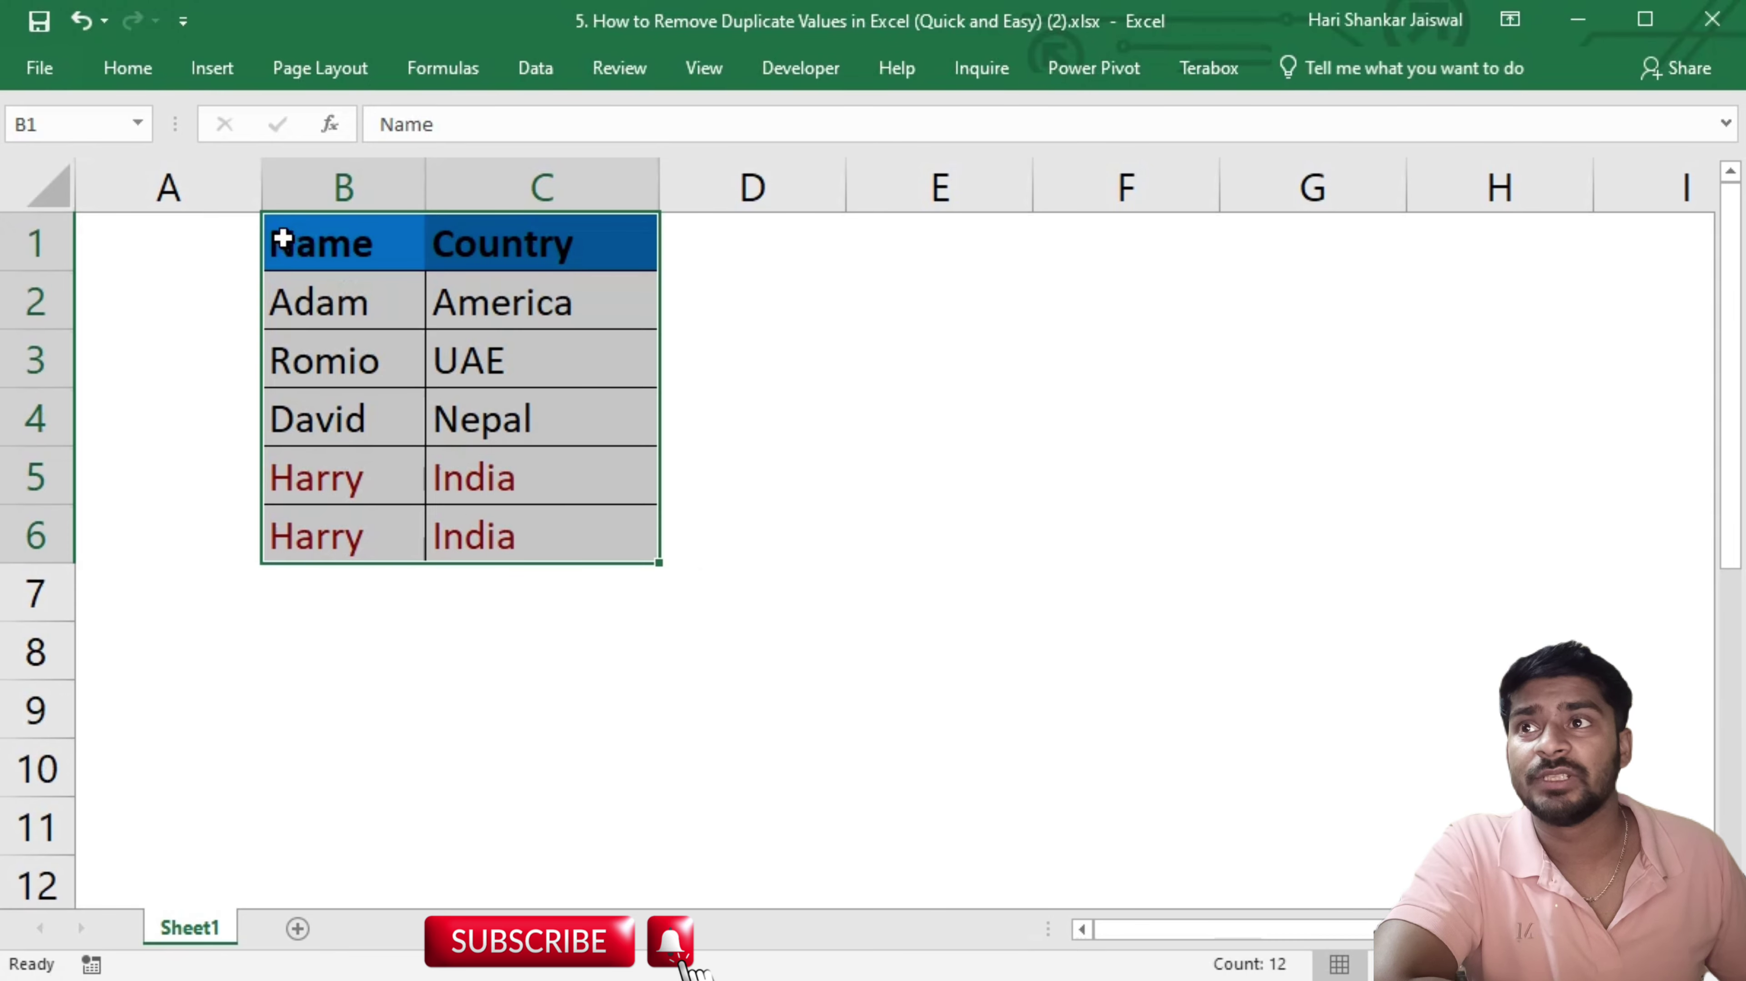
{"action": "left_click_drag", "start_coordinate": [281, 234], "coordinate": [551, 520]}
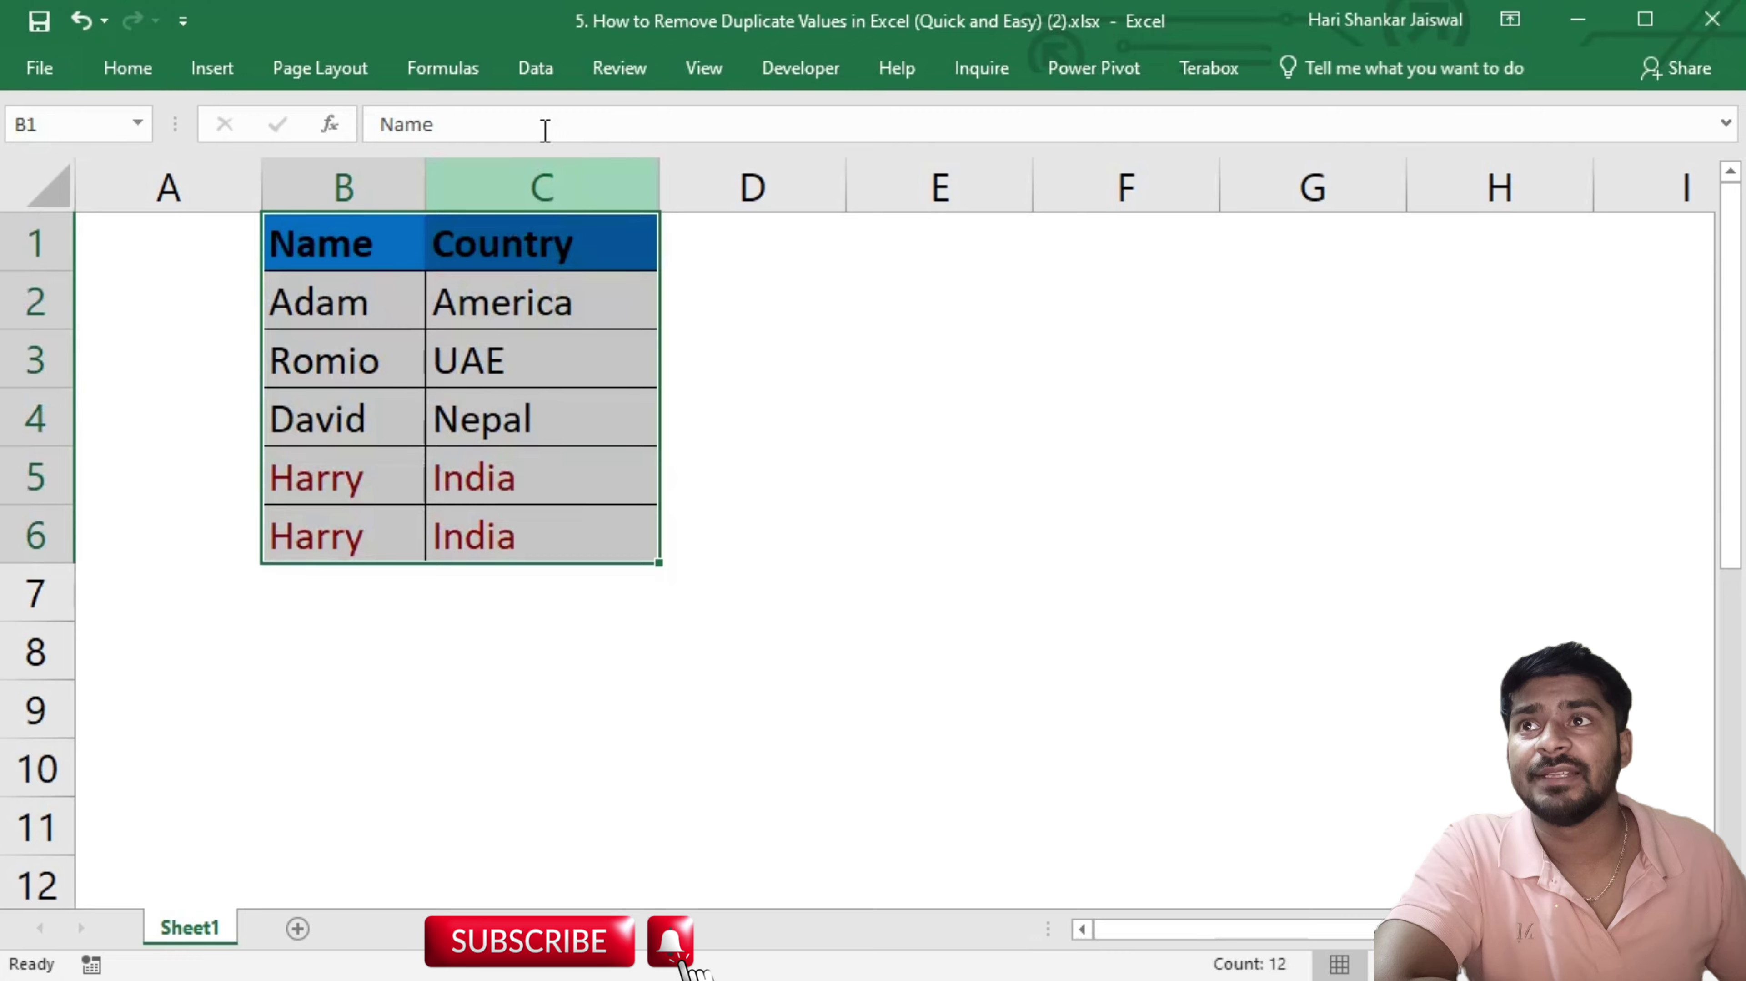
{"action": "left_click", "coordinate": [536, 70]}
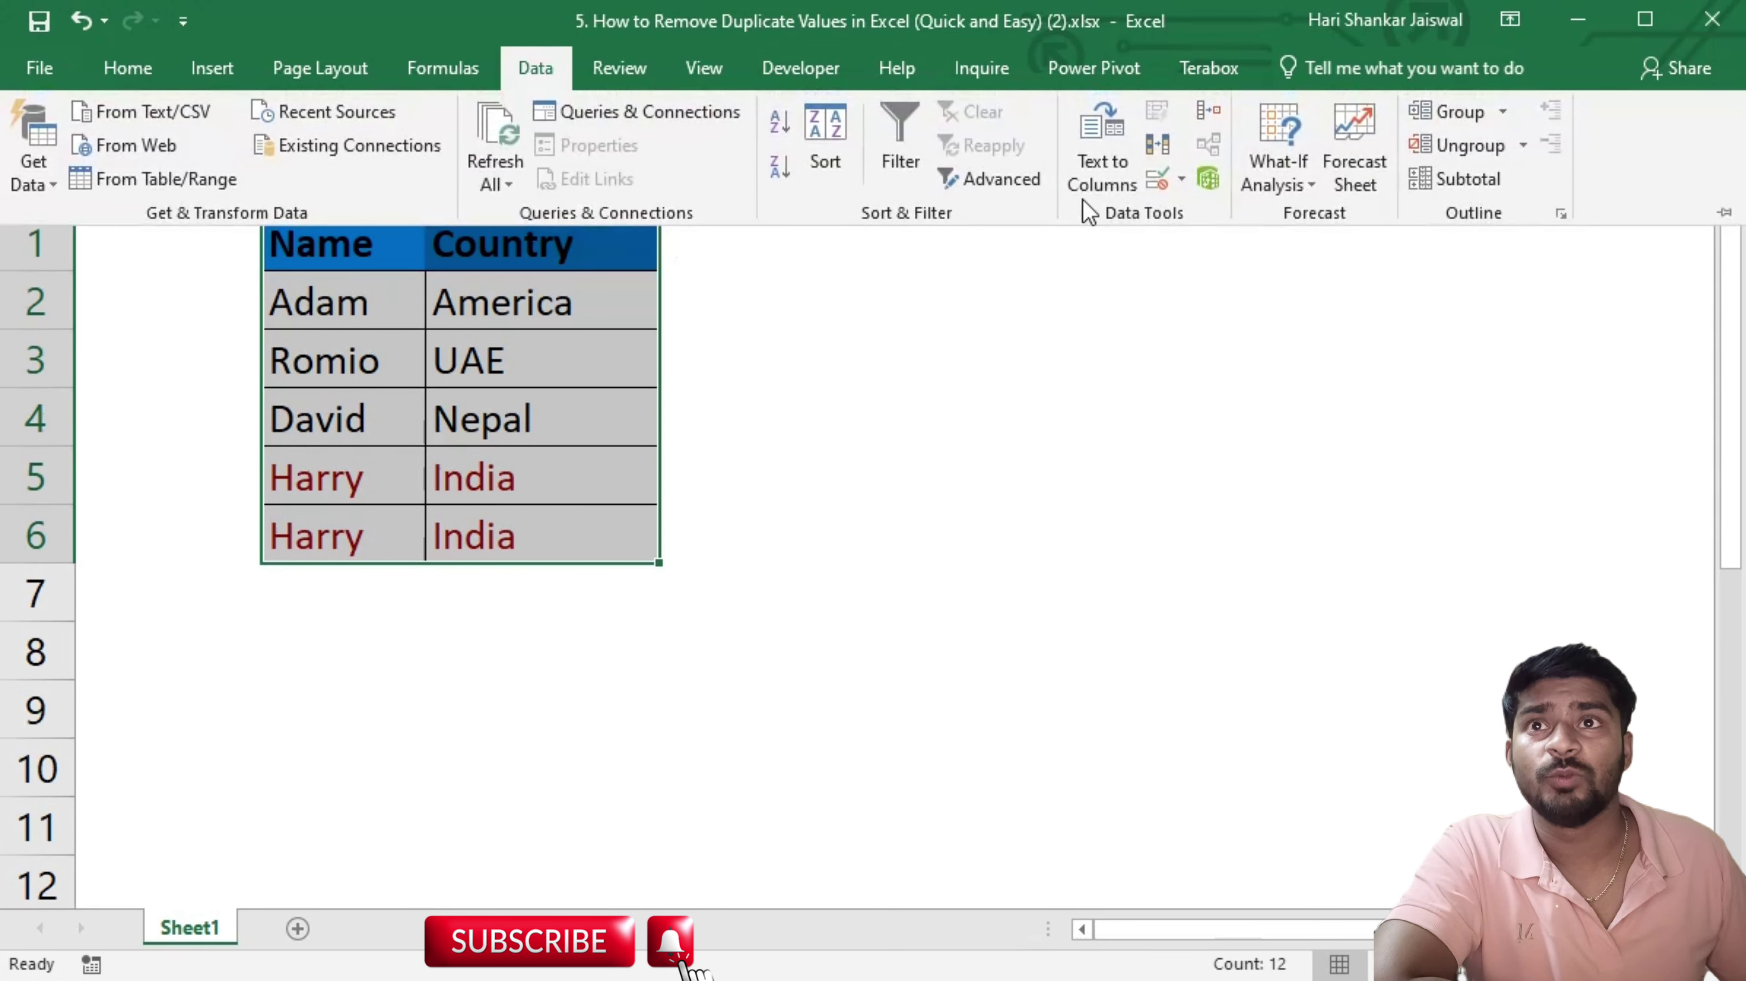
Run Remove Duplicates on Name and Country with 'My data has headers' ticked.
{"action": "left_click", "coordinate": [1157, 156]}
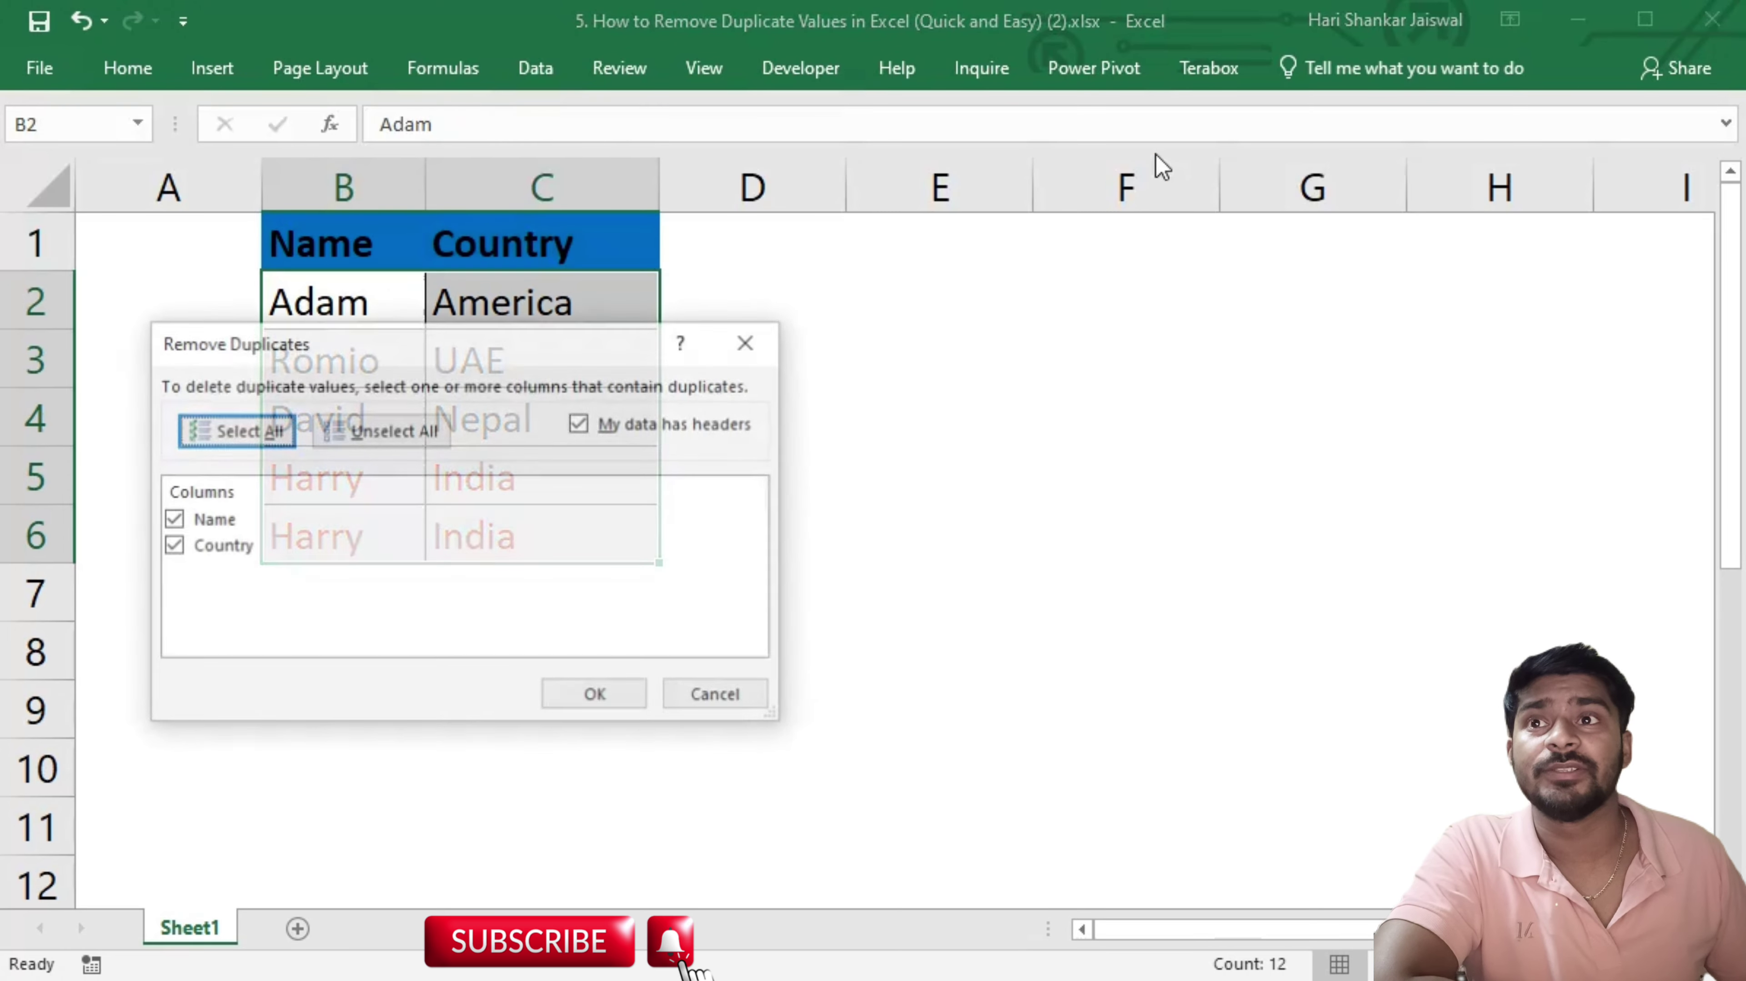
{"action": "left_click_drag", "start_coordinate": [364, 382], "coordinate": [888, 344]}
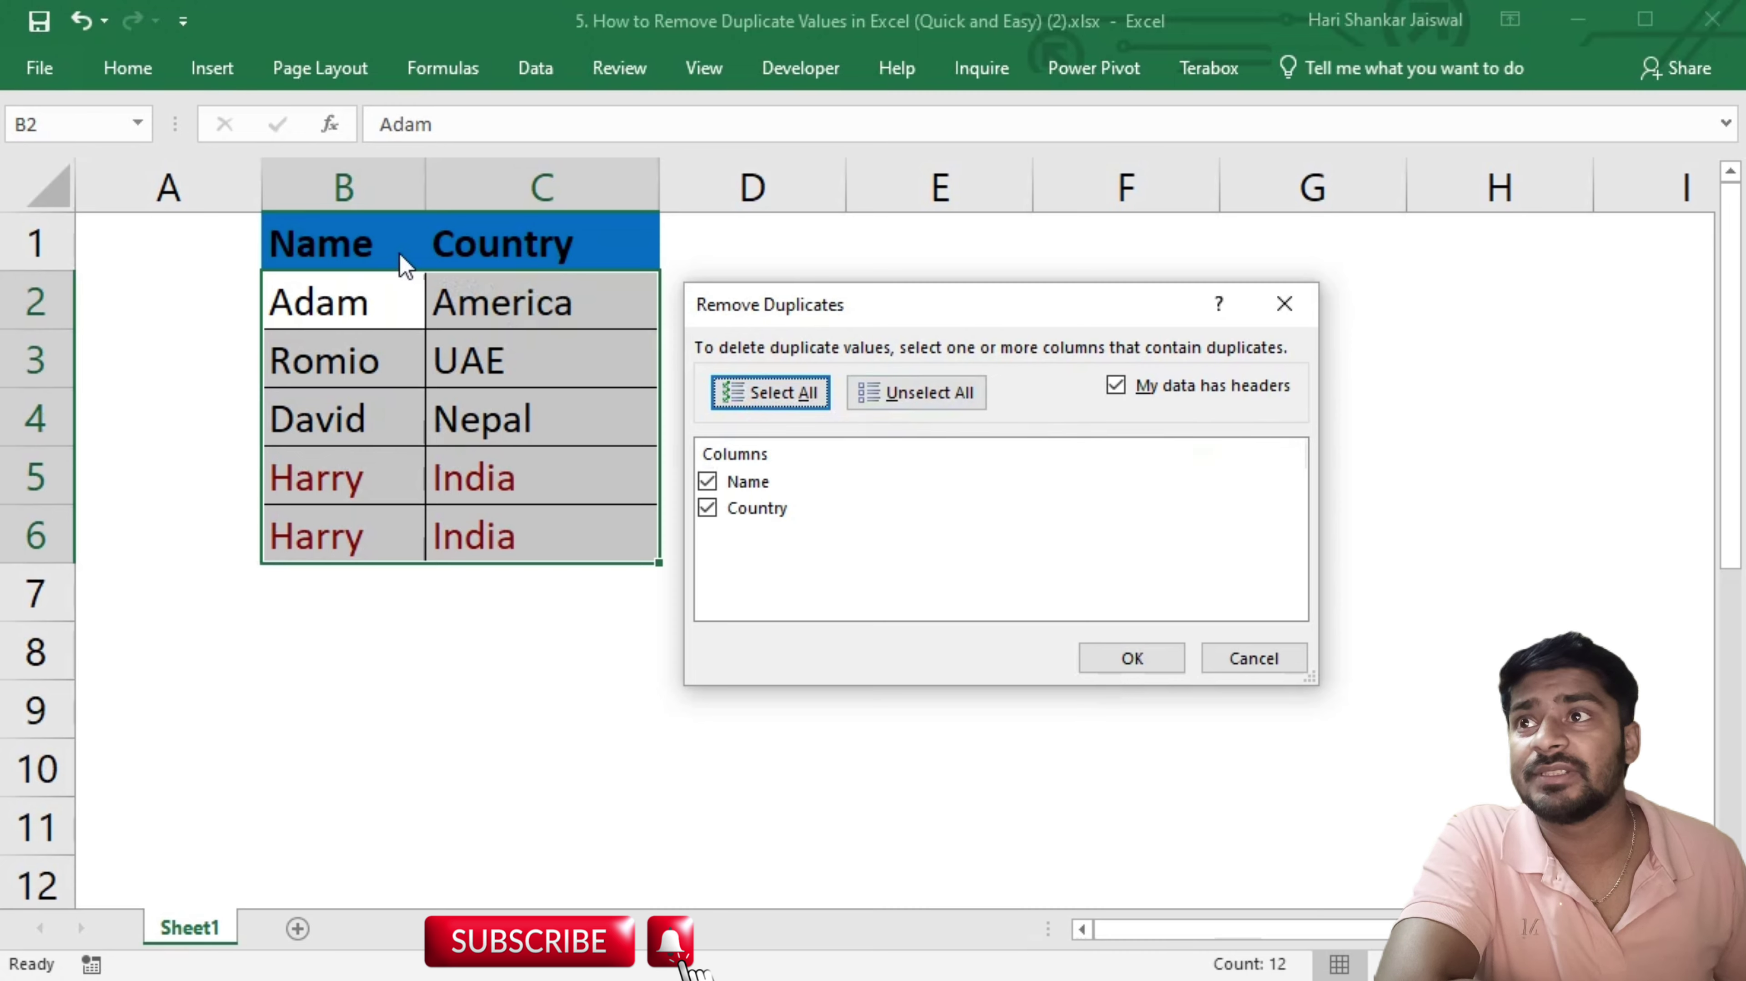
{"action": "left_click", "coordinate": [1119, 387]}
{"action": "left_click", "coordinate": [1119, 387]}
{"action": "left_click", "coordinate": [1119, 387]}
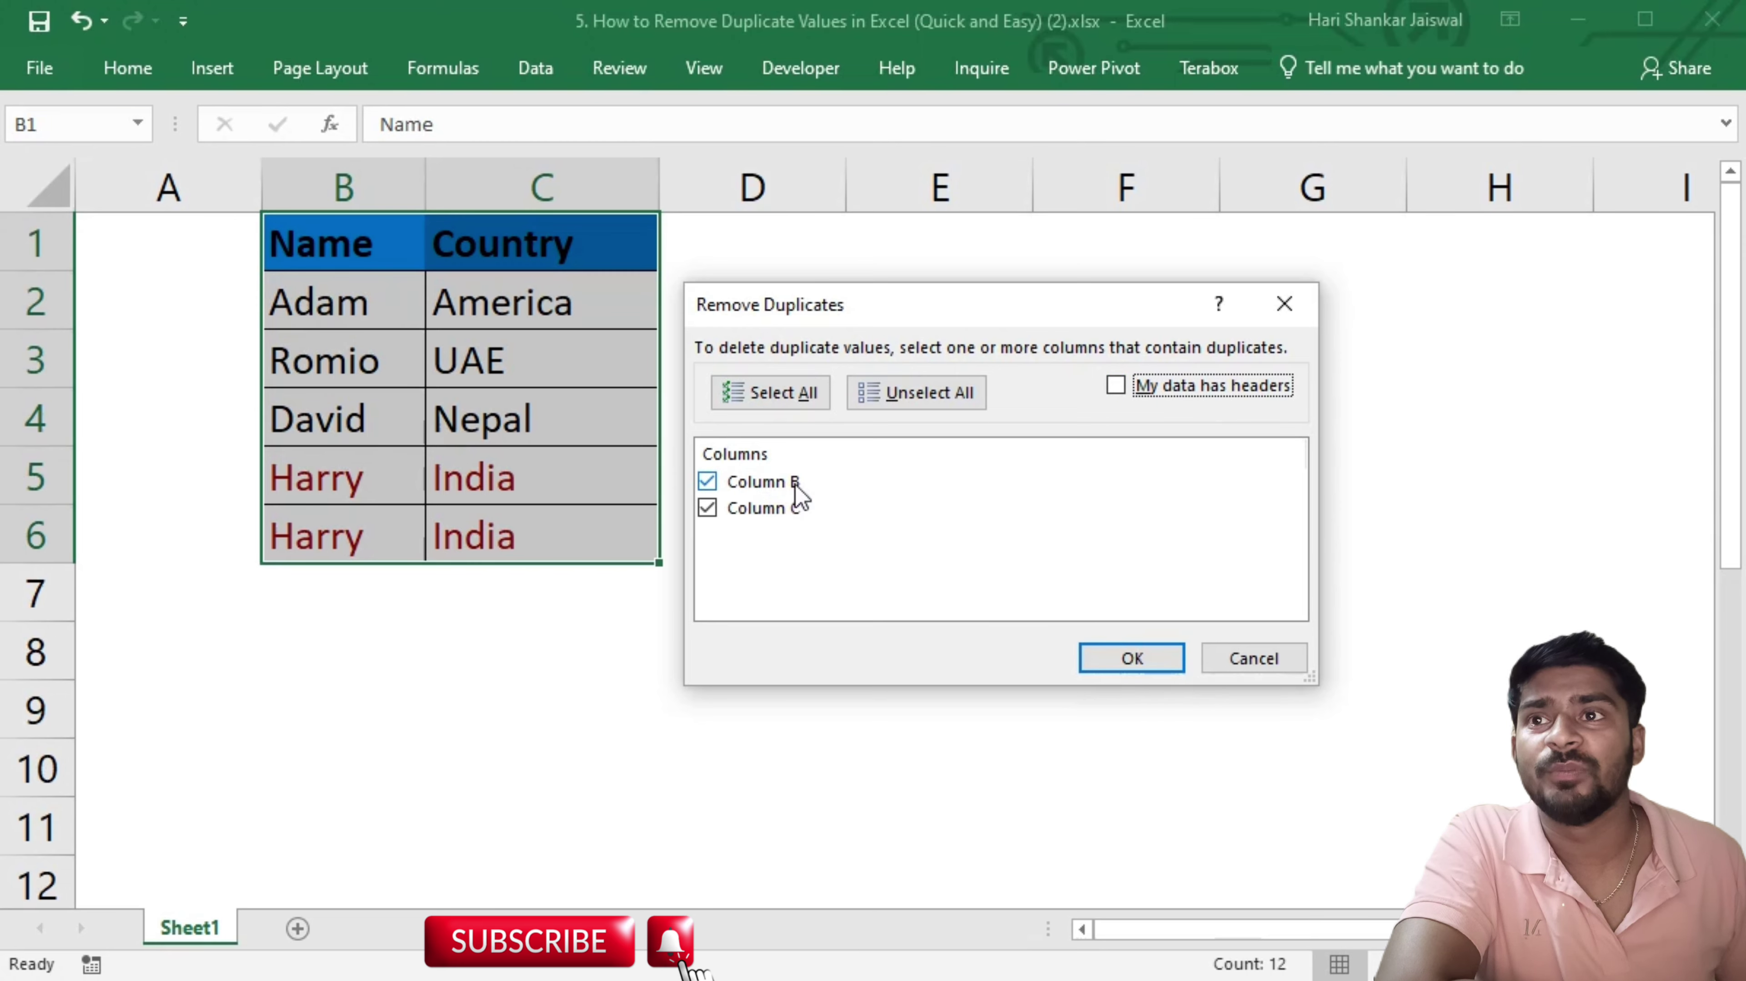
{"action": "left_click", "coordinate": [1117, 386]}
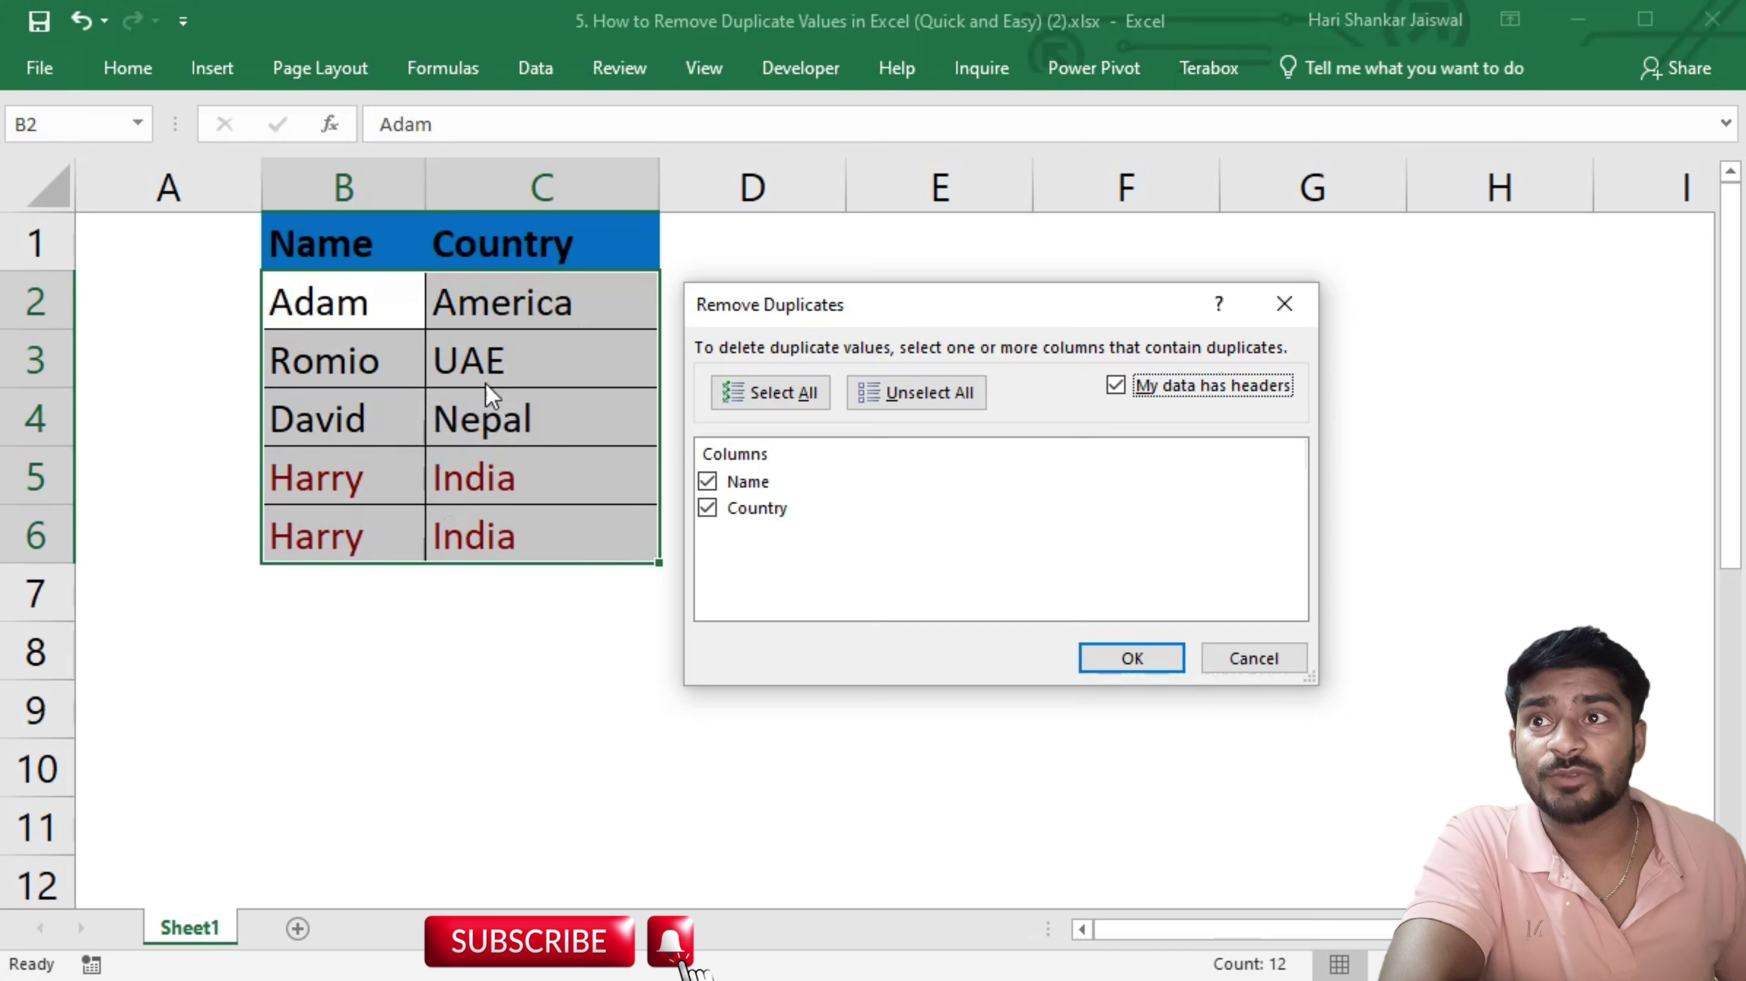
{"action": "left_click", "coordinate": [1179, 656]}
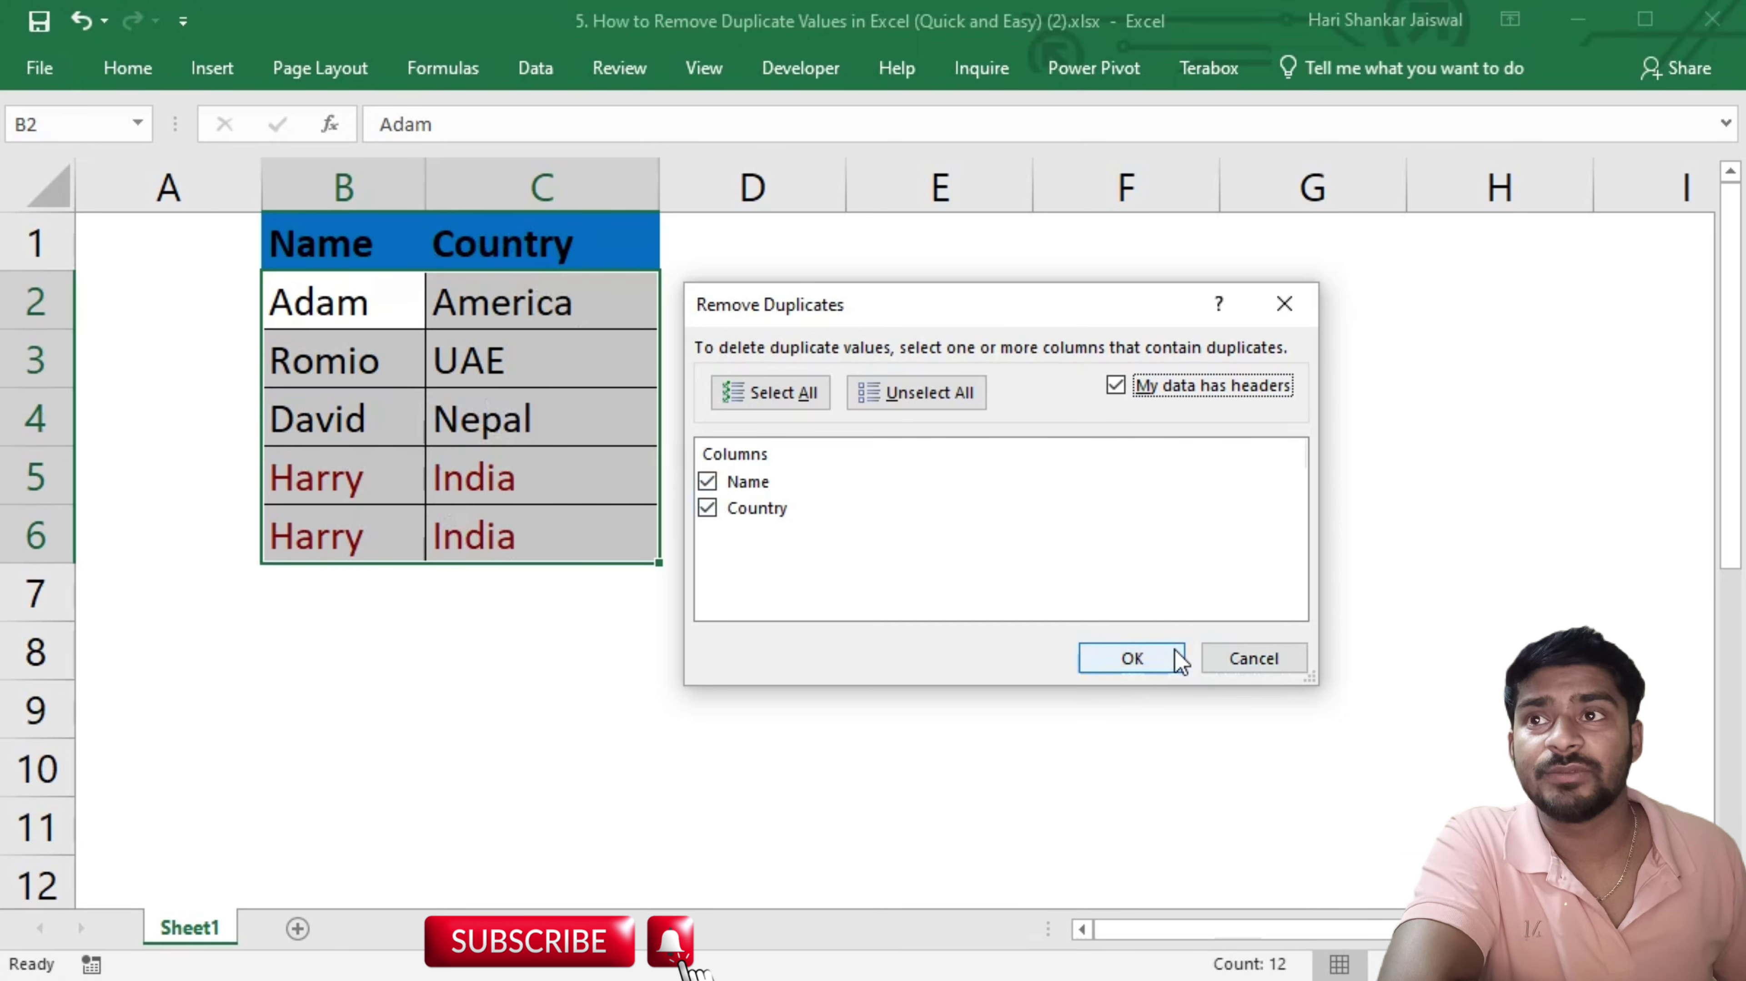
Move aside the message reporting 1 duplicate removed and 4 unique values remaining.
{"action": "left_click_drag", "start_coordinate": [1293, 728], "coordinate": [895, 505]}
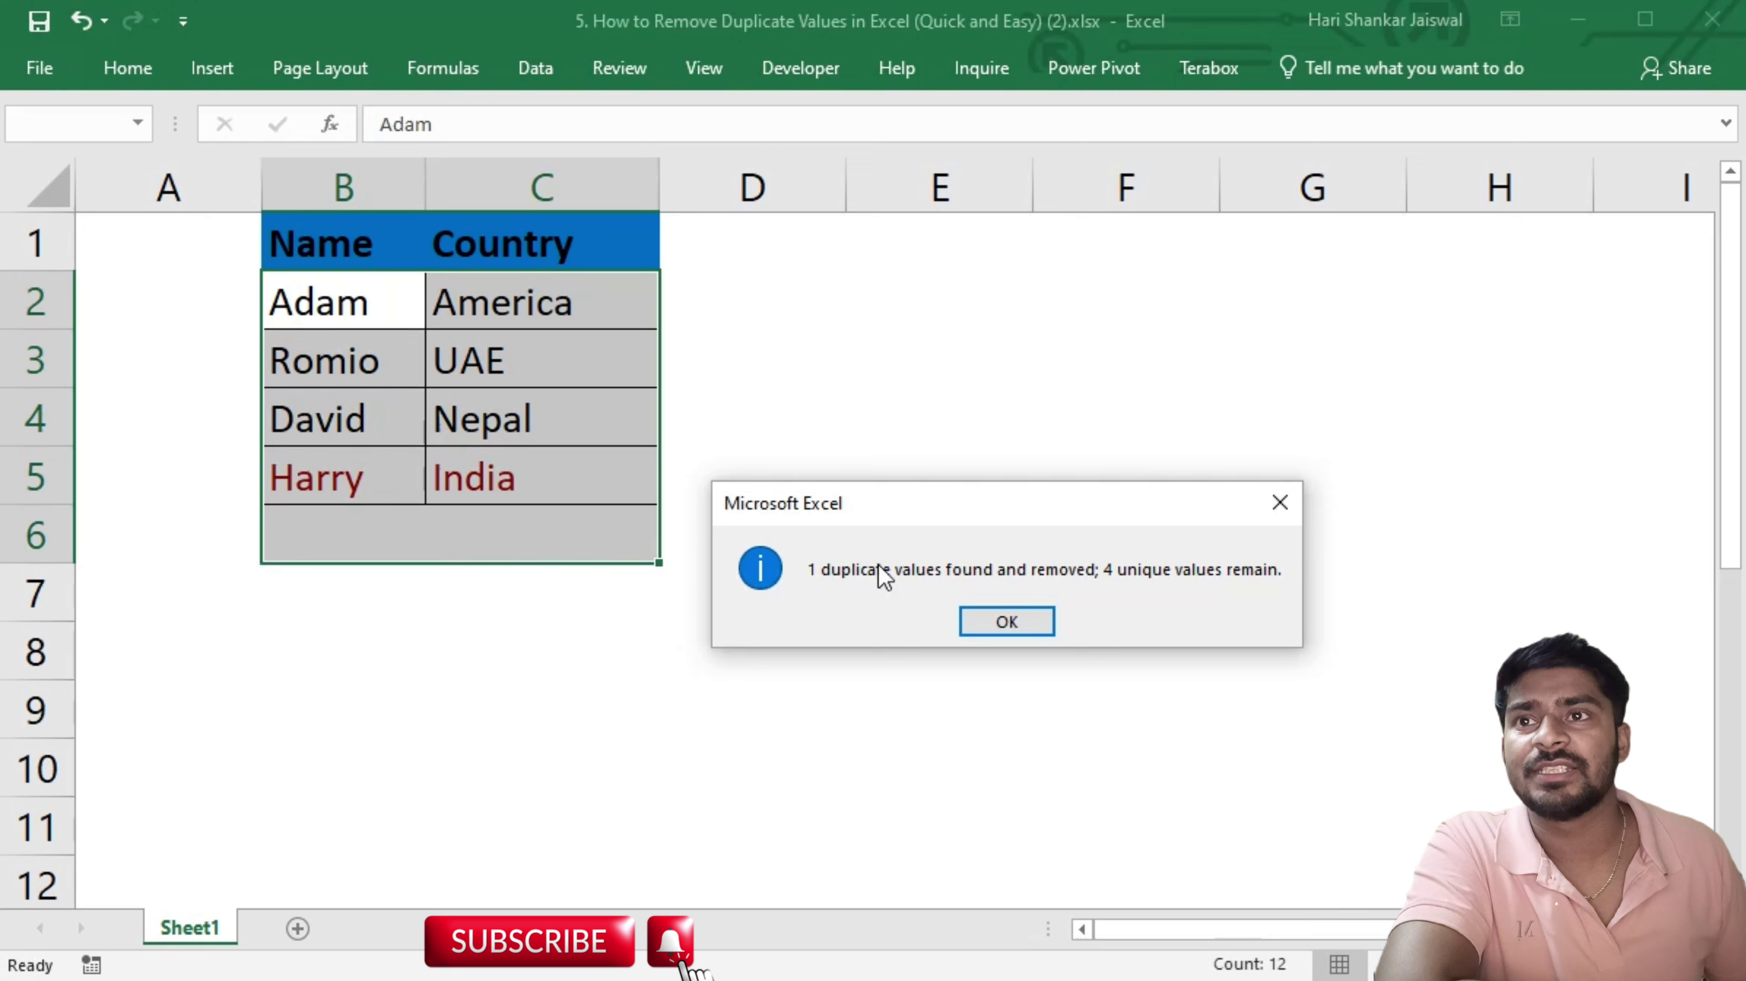
{"action": "left_click_drag", "start_coordinate": [888, 497], "coordinate": [835, 502]}
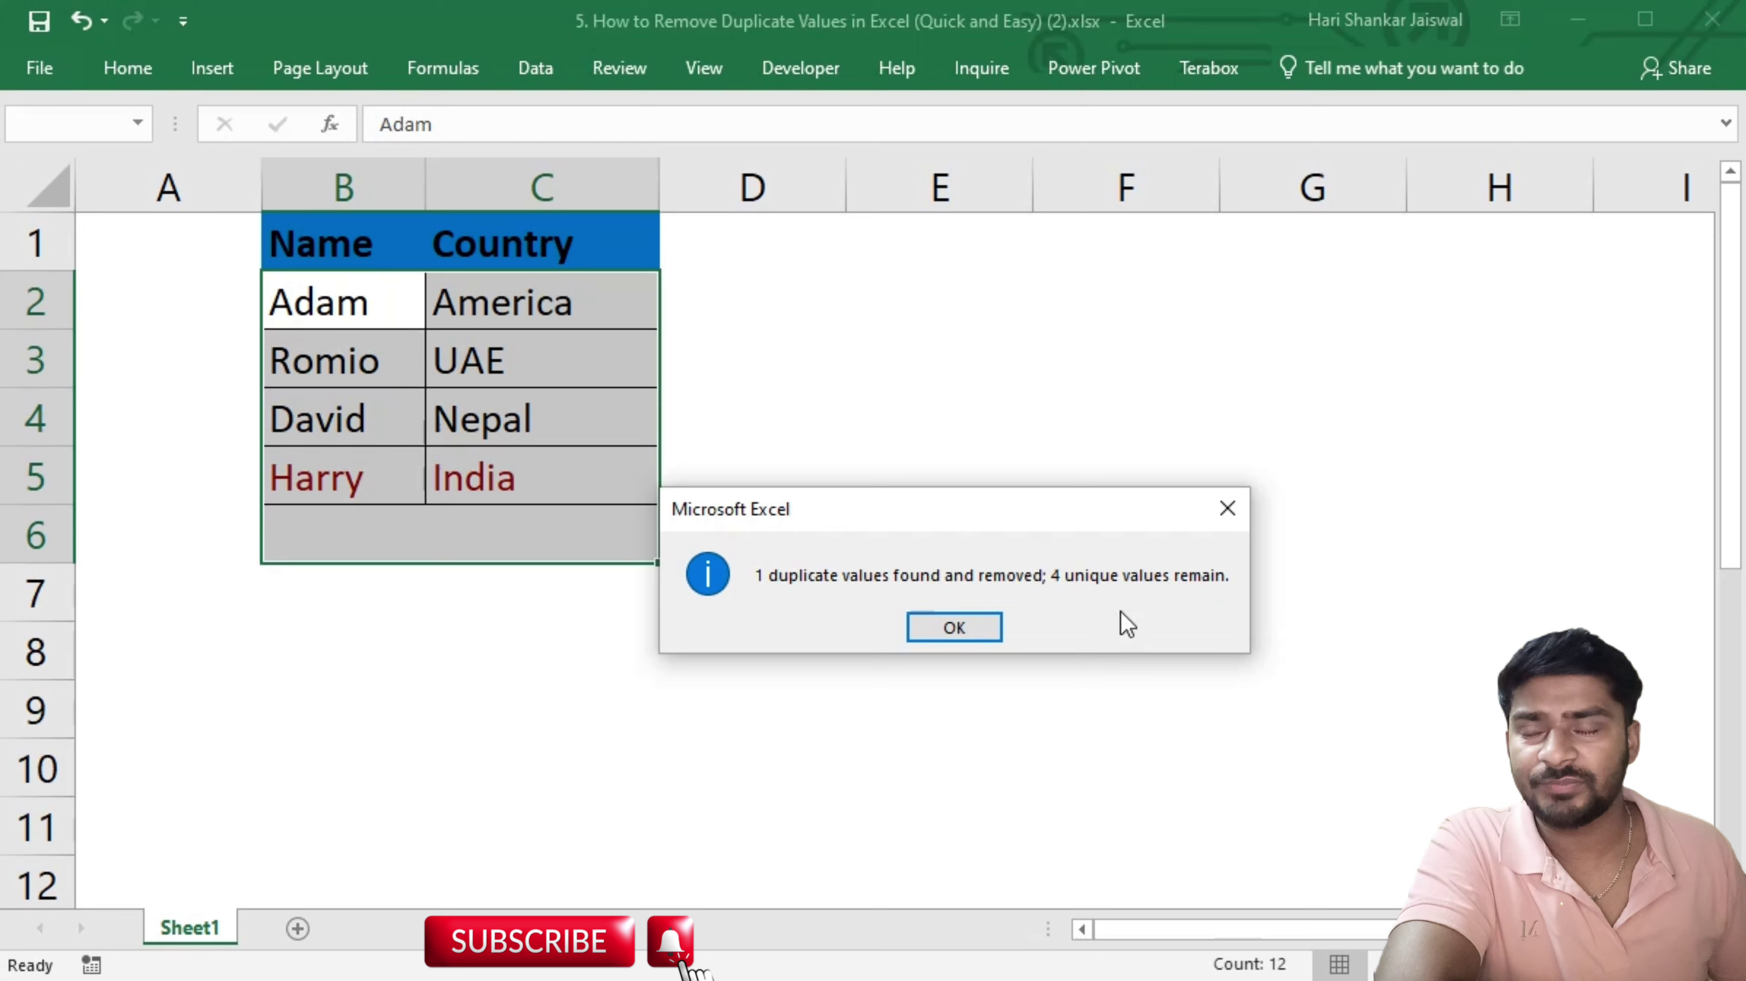
{"action": "left_click_drag", "start_coordinate": [866, 511], "coordinate": [982, 503]}
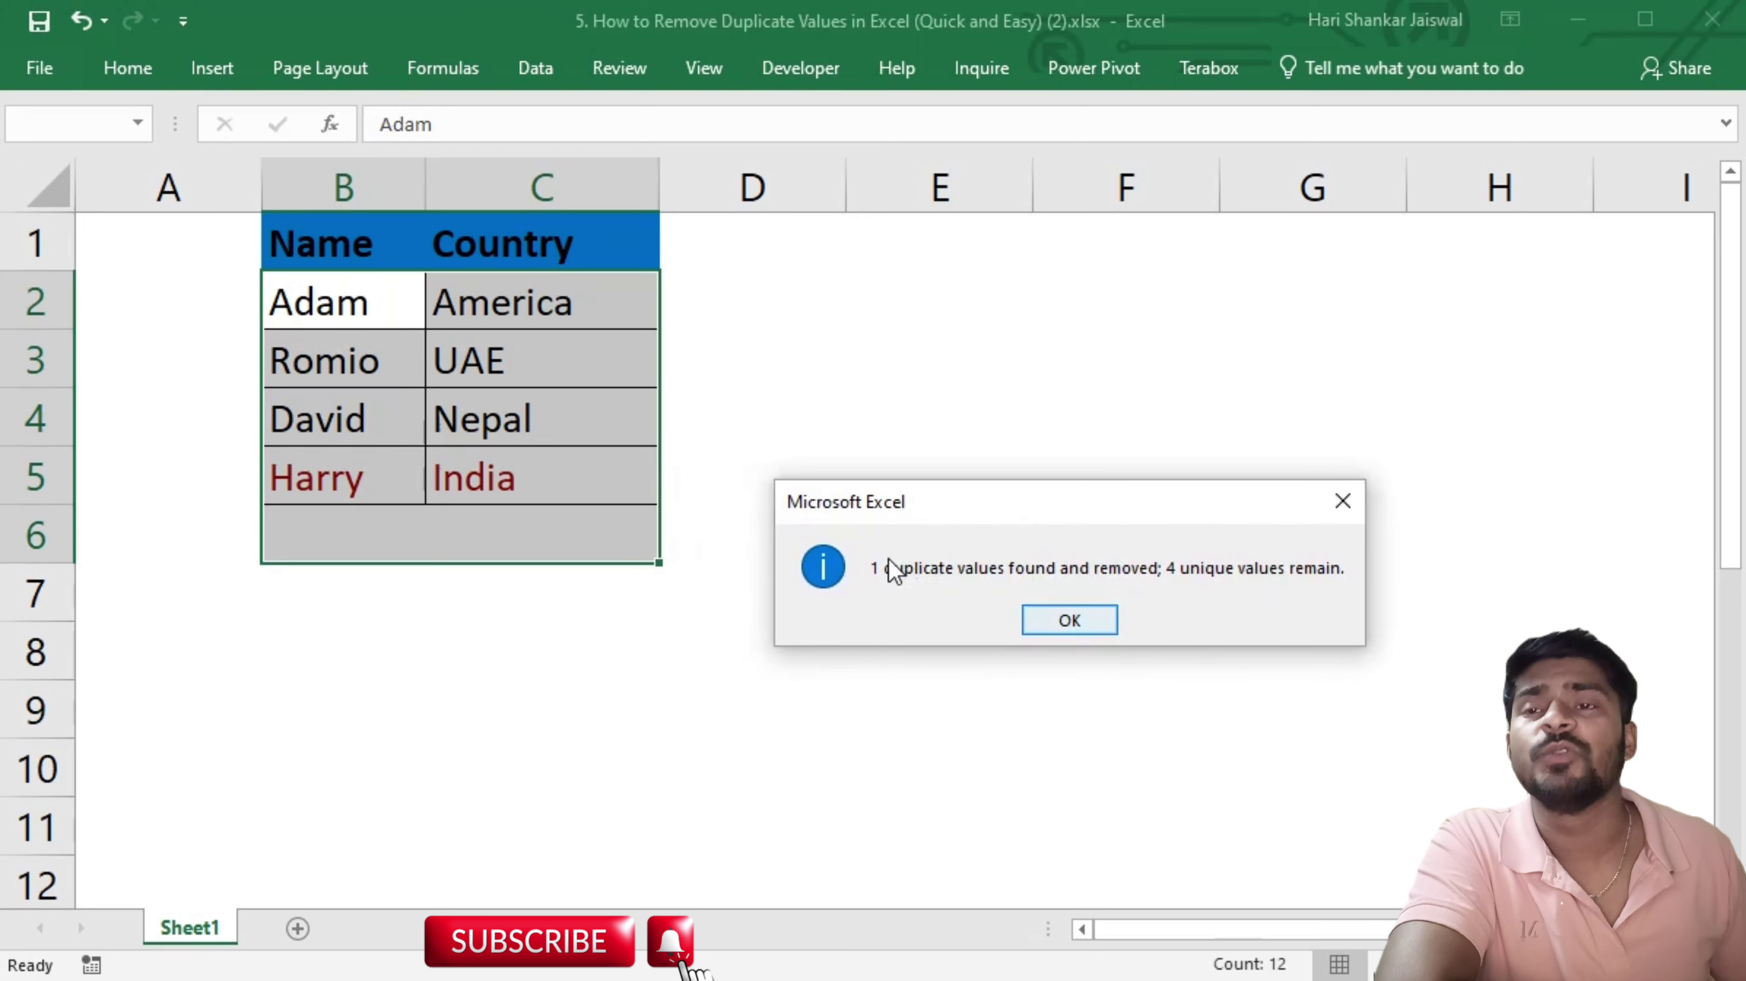
{"action": "left_click", "coordinate": [1081, 633]}
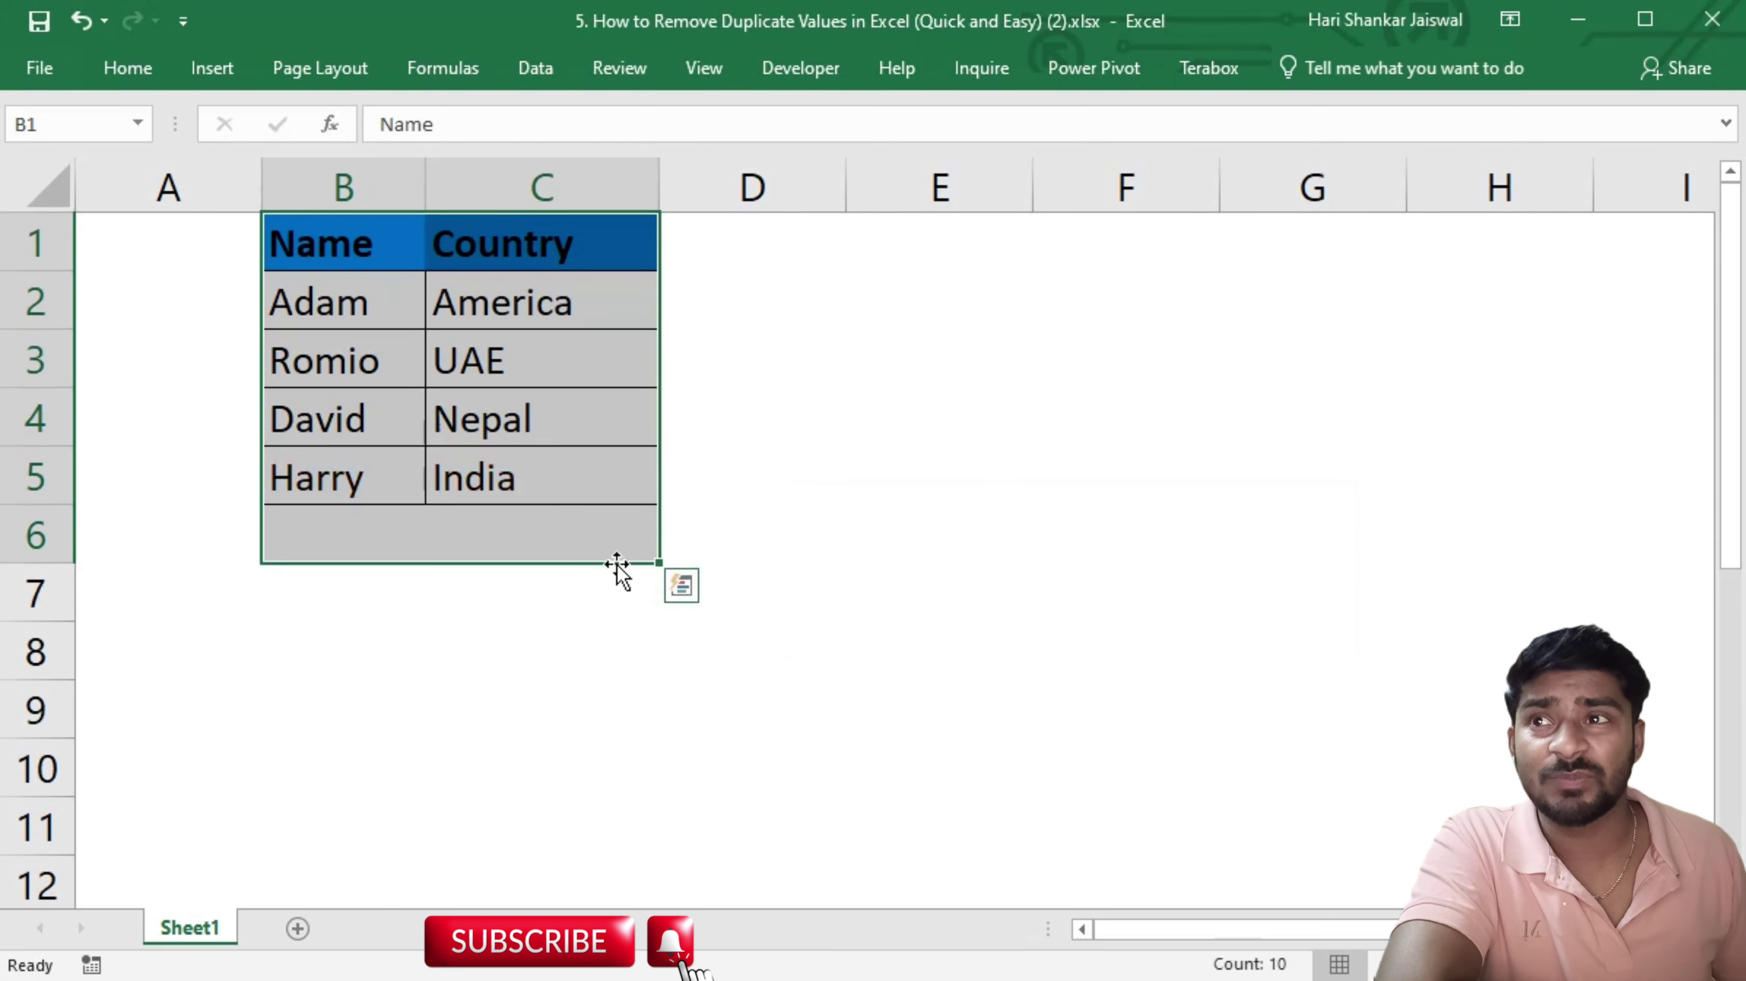